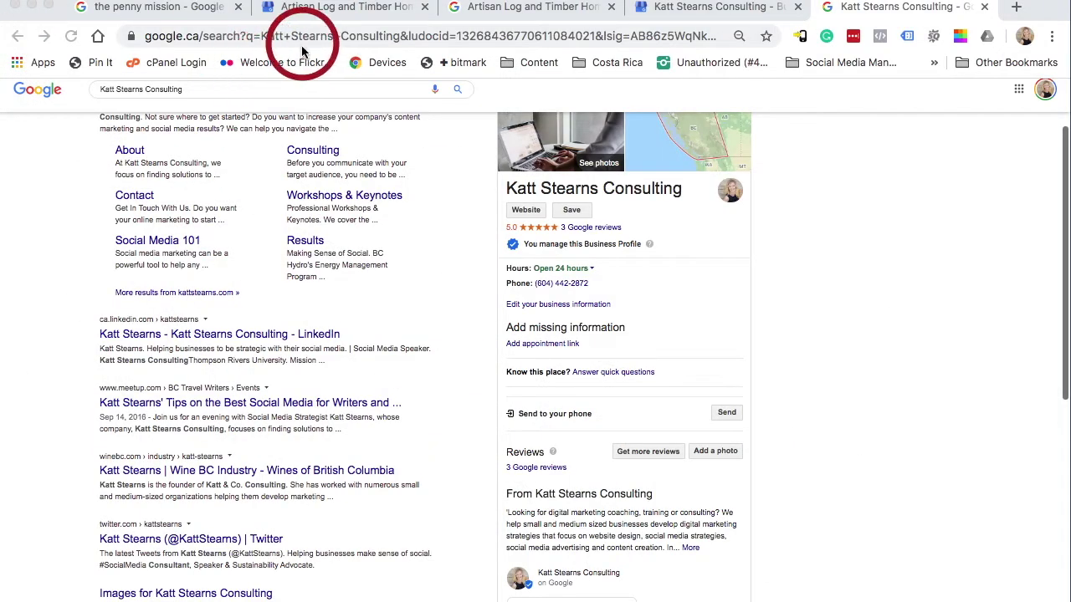
- Compare the Google search business panels of the consulting company and Artisan Log and Timber Homes
scroll(395, 229, "up", 2)
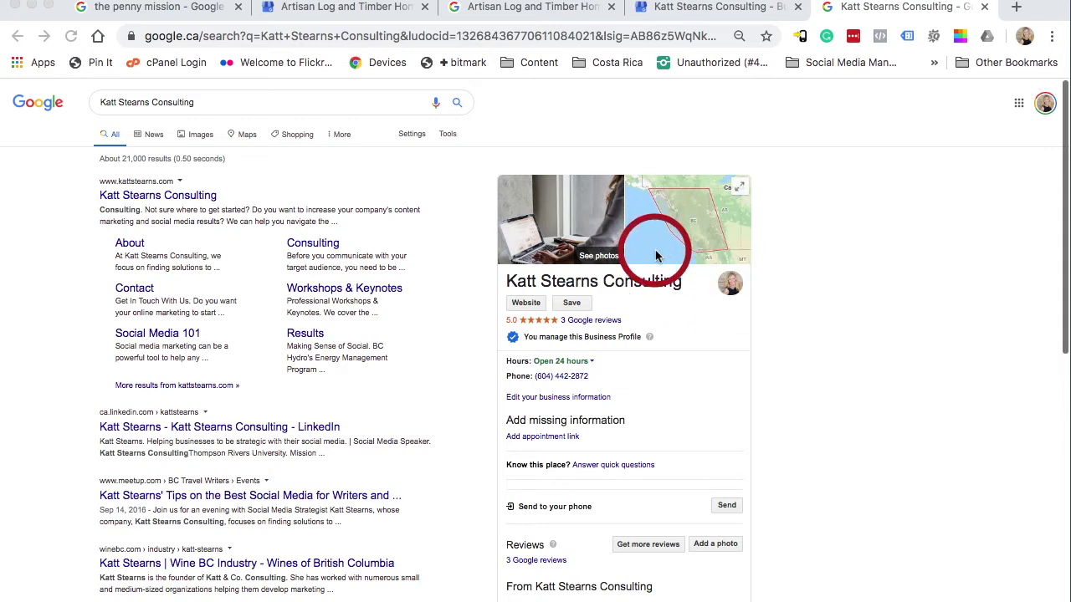
left_click(541, 20)
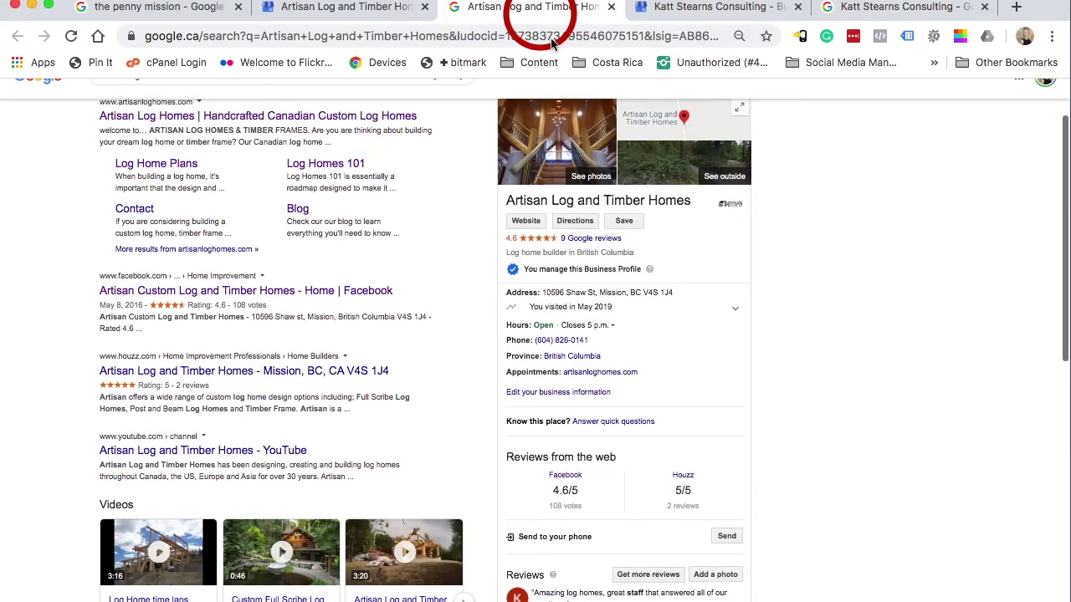
left_click(760, 255)
scroll(760, 255, "up", 1)
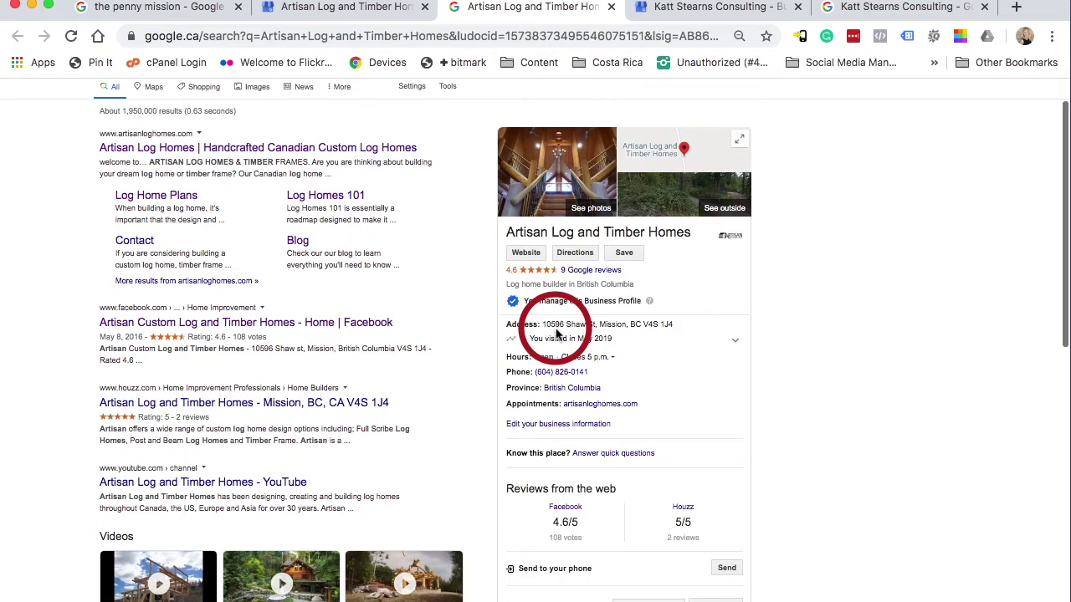
- Open the consulting company's Google My Business home dashboard and close the "the penny mission" search page
left_click(695, 8)
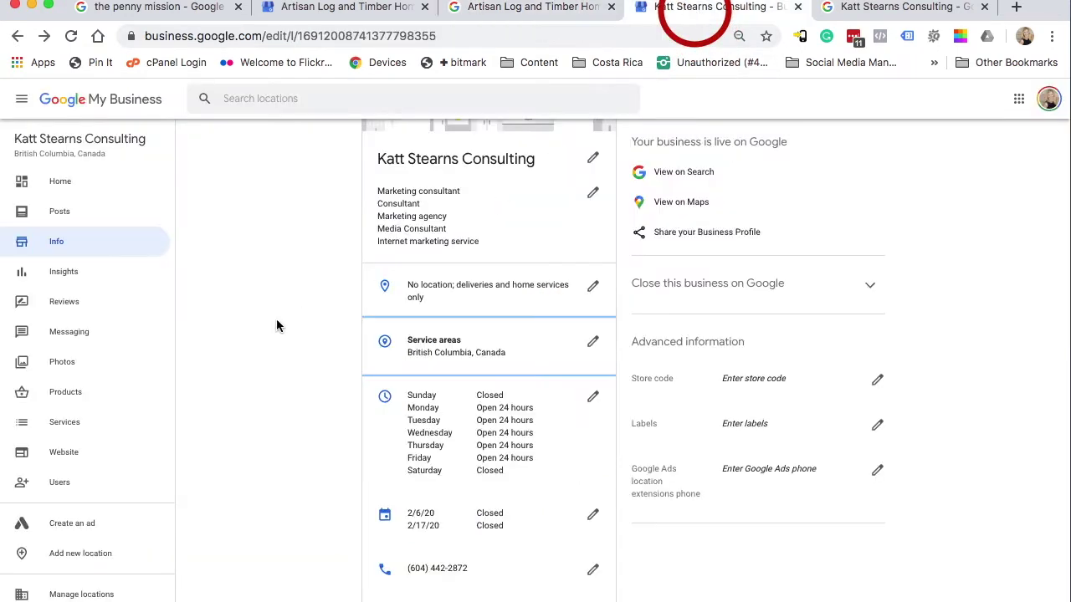
left_click(59, 181)
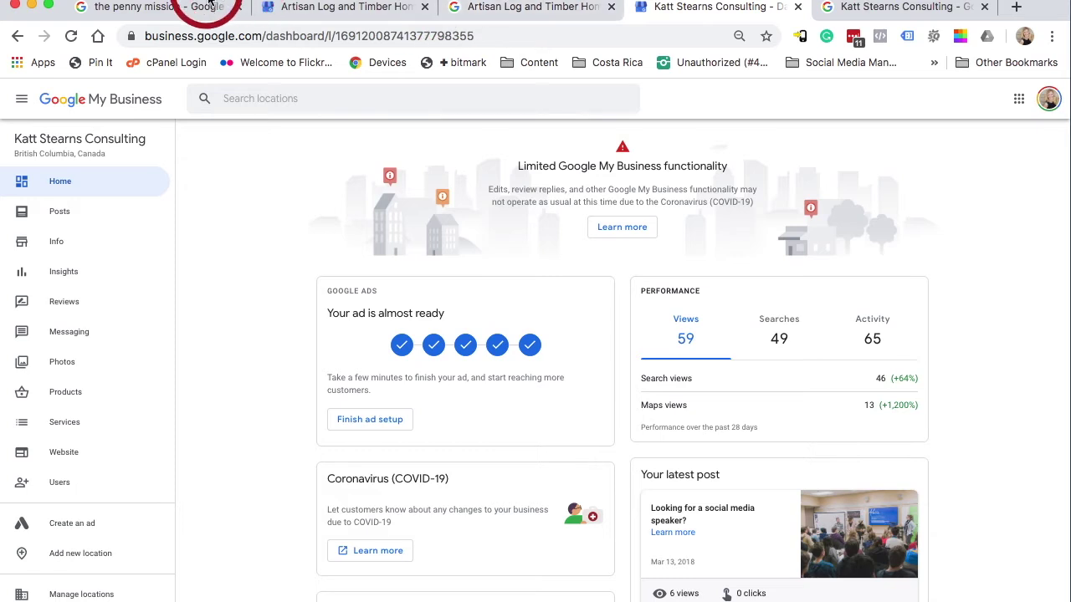
left_click(238, 7)
- Open a blank browser page and show the Google apps list to locate My Business
left_click(829, 7)
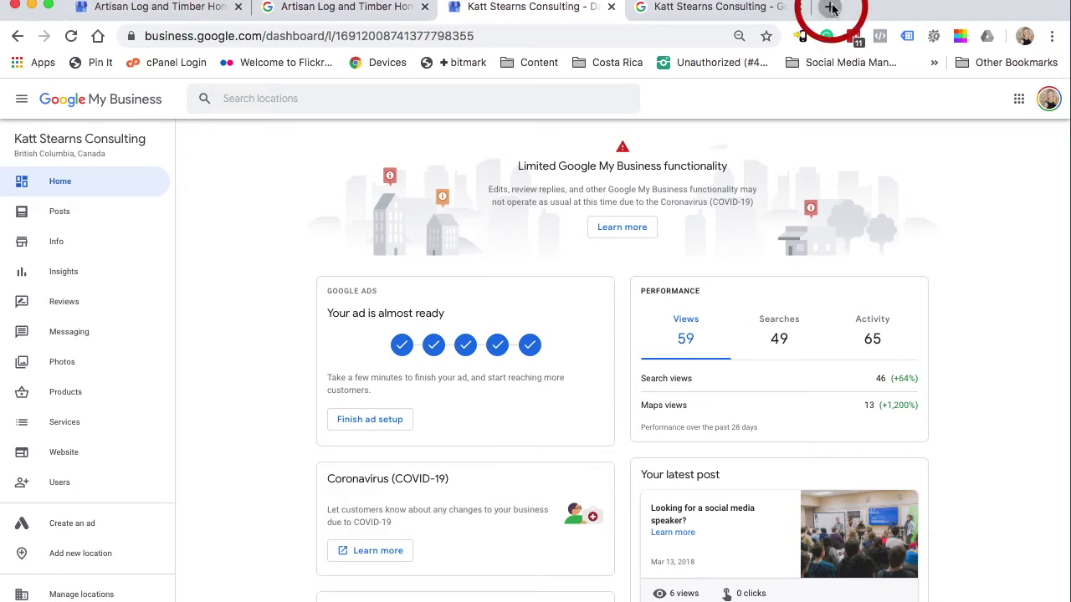
left_click(1029, 147)
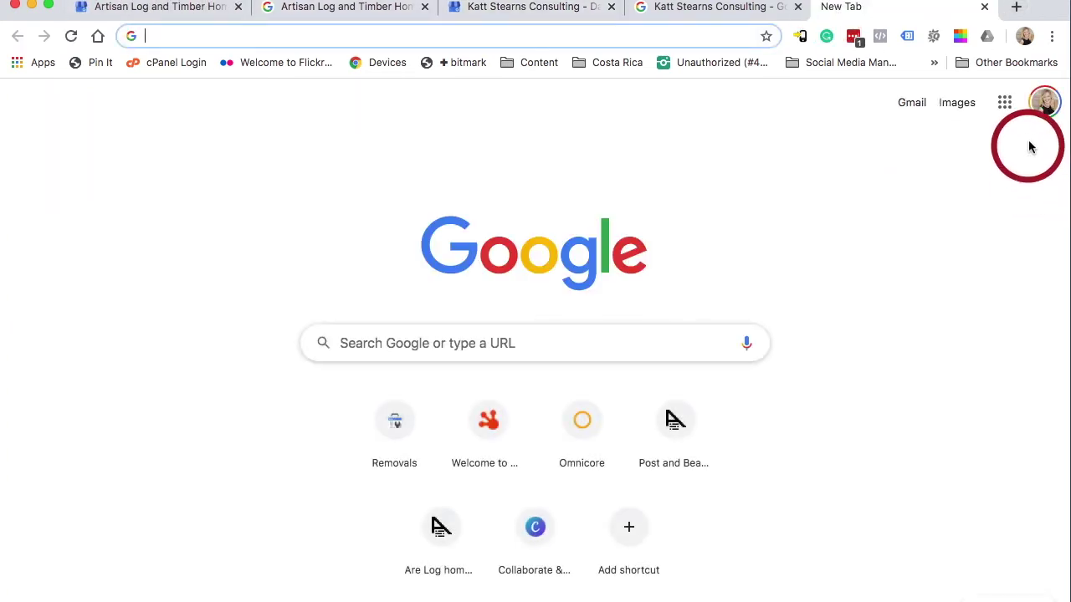
left_click(1004, 102)
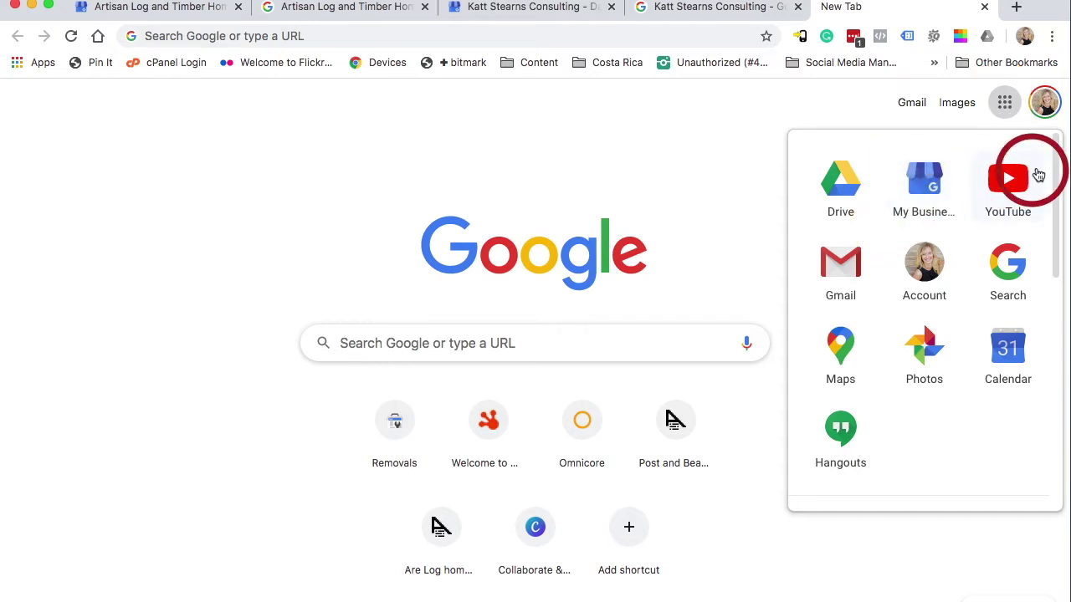
mouse_move(1053, 149)
left_mouse_down()
mouse_move(1059, 380)
mouse_move(1033, 301)
mouse_move(1039, 138)
left_mouse_up()
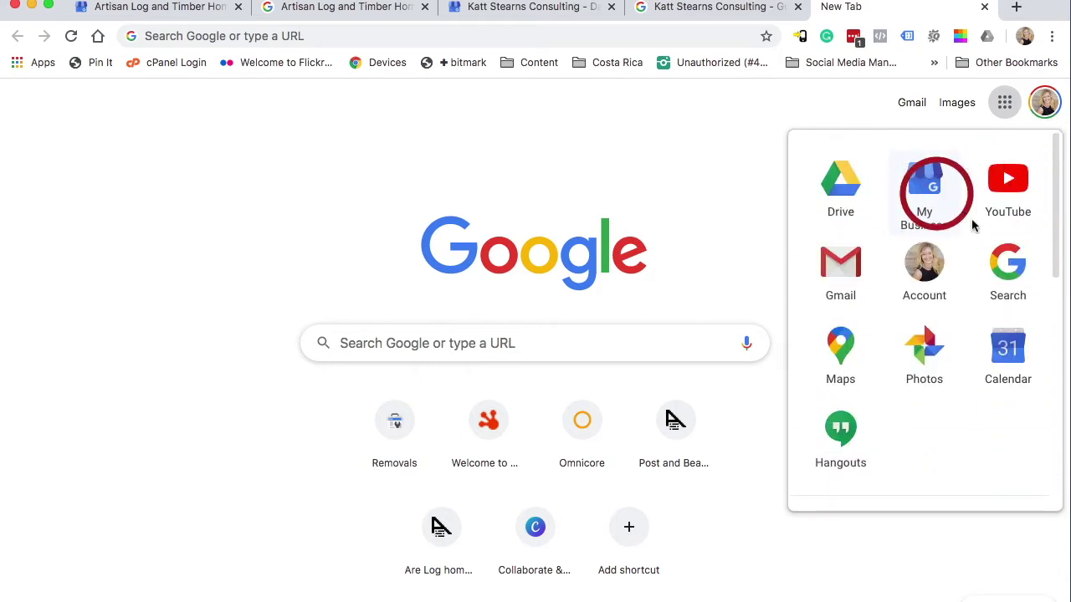
- Return to the consulting company's Google My Business dashboard and open its business information
left_click(715, 8)
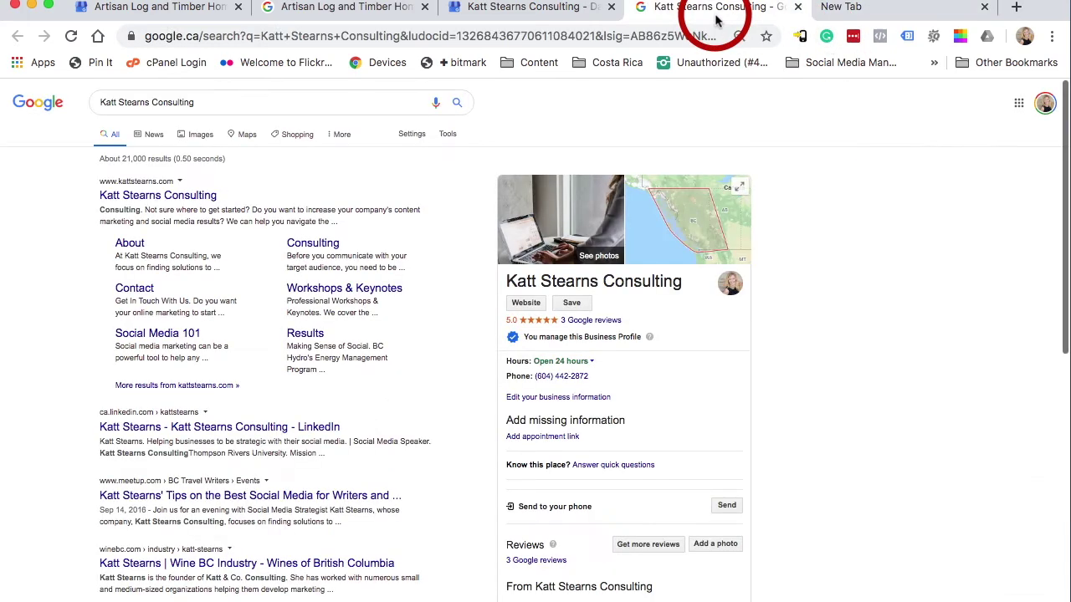
left_click(469, 9)
left_click(305, 518)
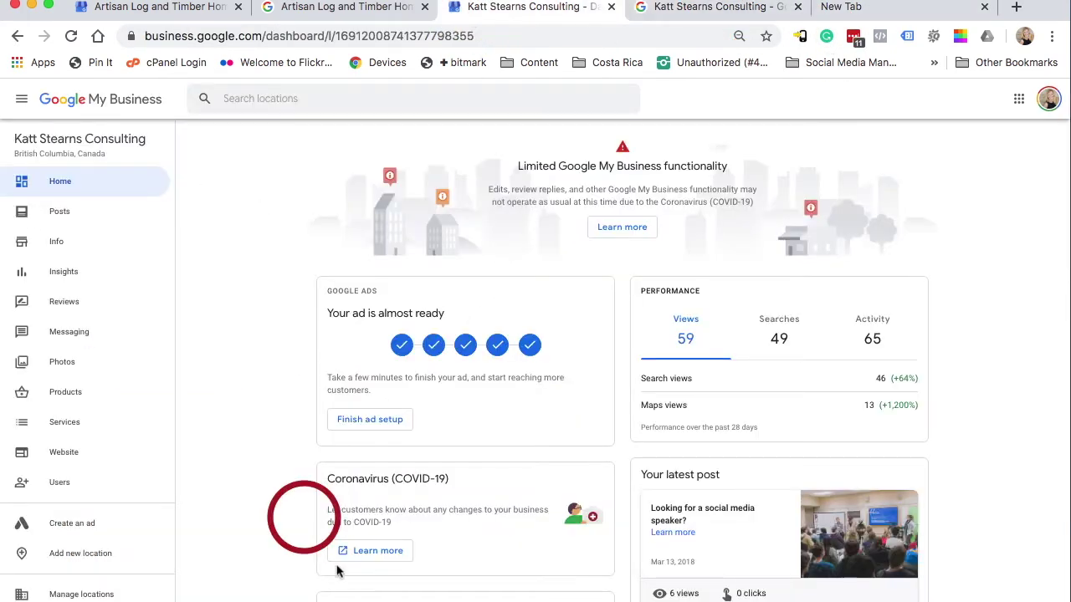
left_click(60, 247)
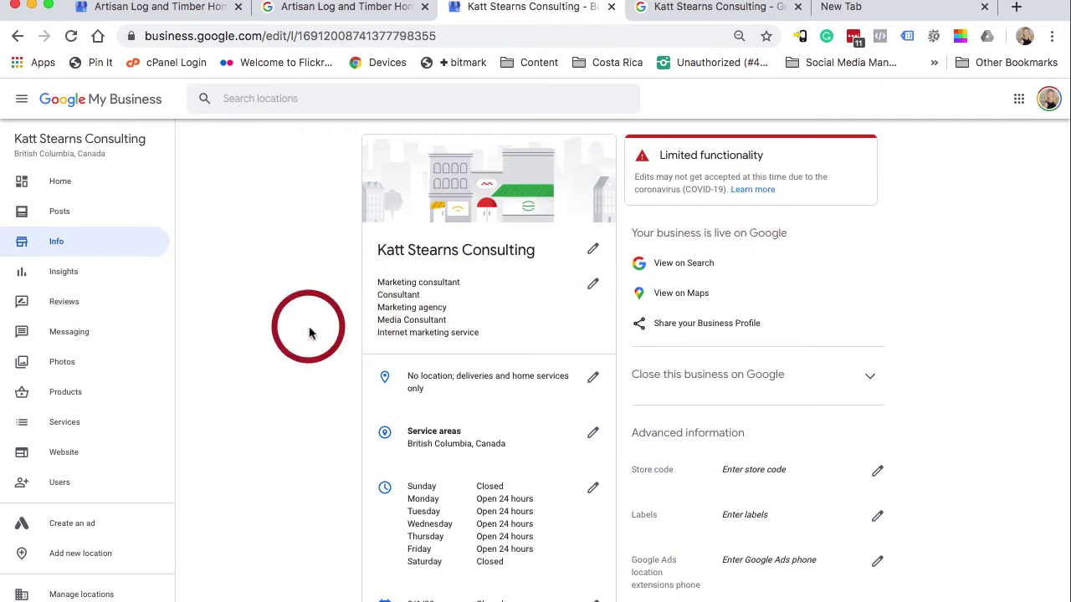
- Try out an additional category for the consulting company by searching for "spa", and discard the edit
scroll(309, 333, "down", 1)
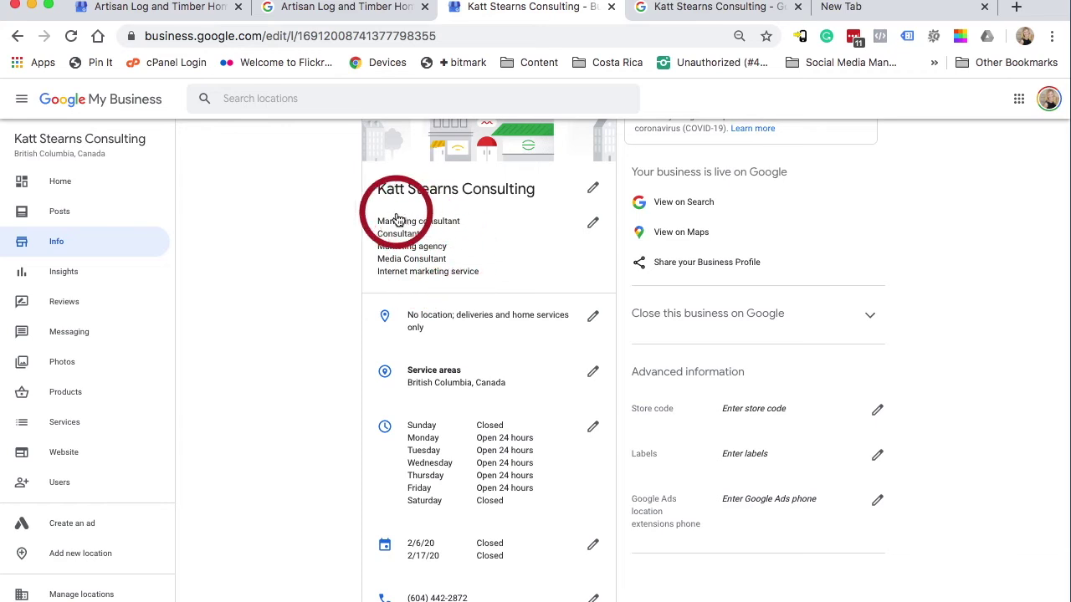
left_click(591, 224)
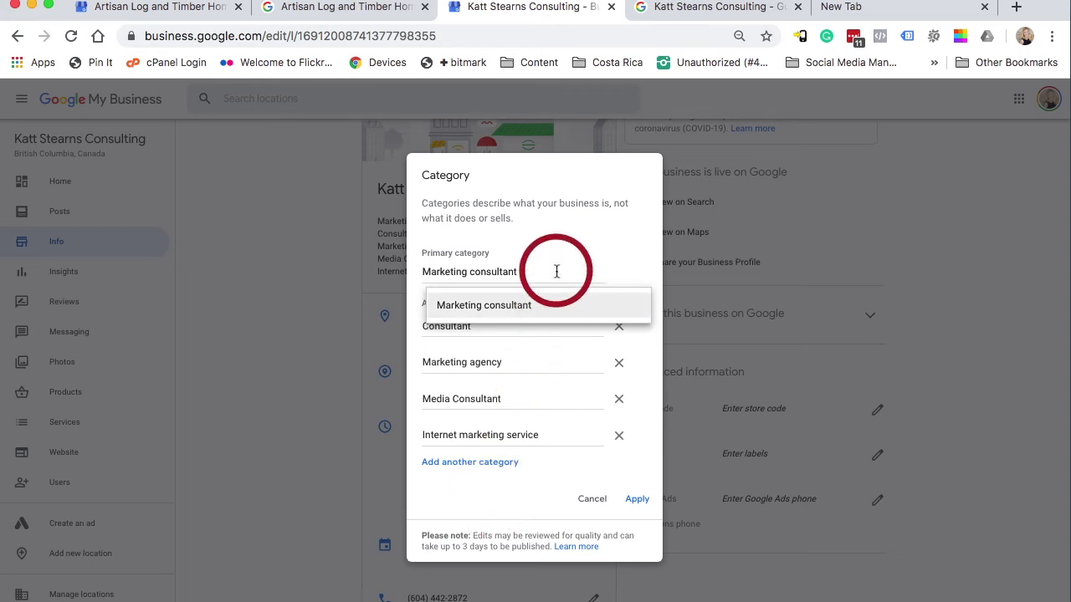
left_click(465, 465)
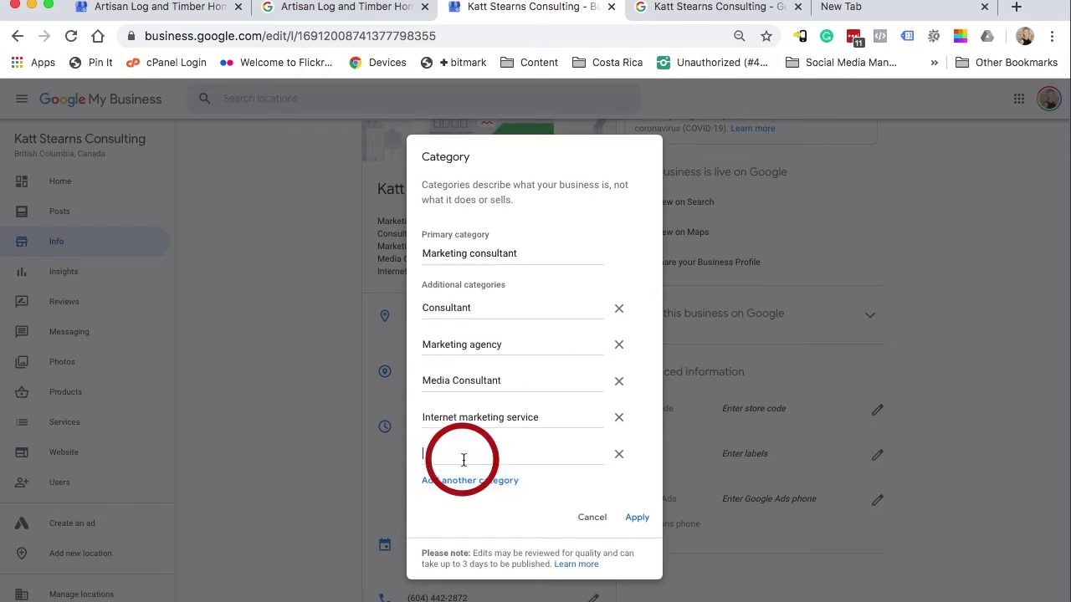
type("spa")
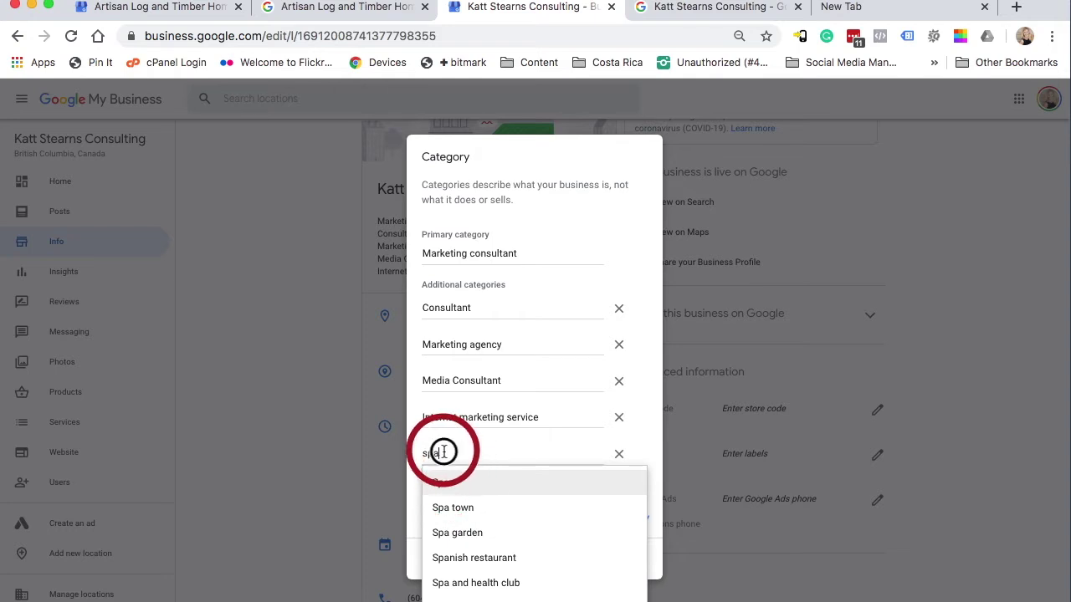
left_click_drag(443, 452, 424, 452)
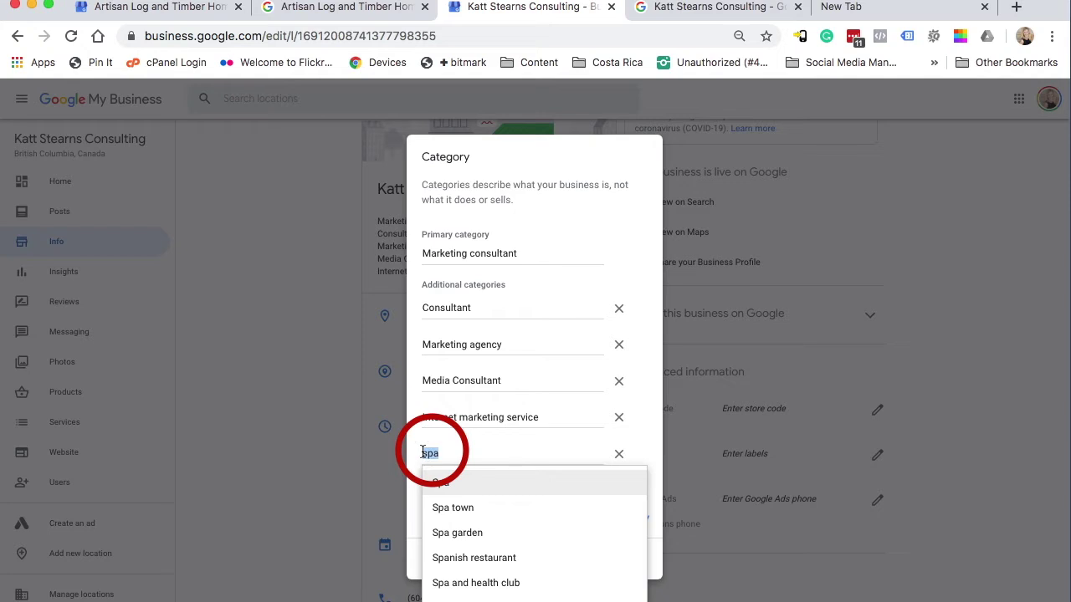
key("BackSpace")
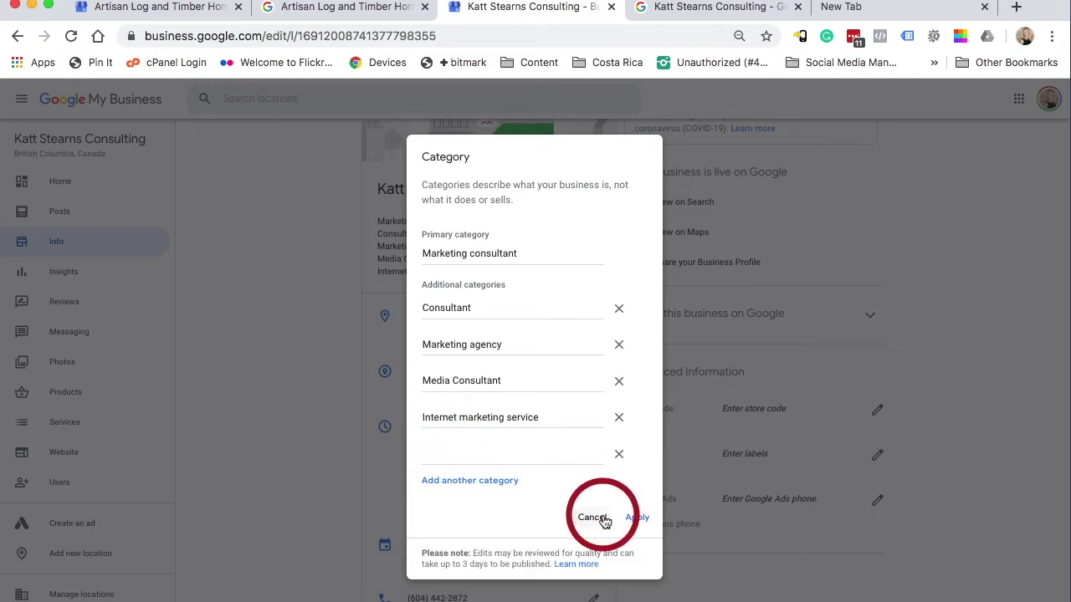
left_click(592, 518)
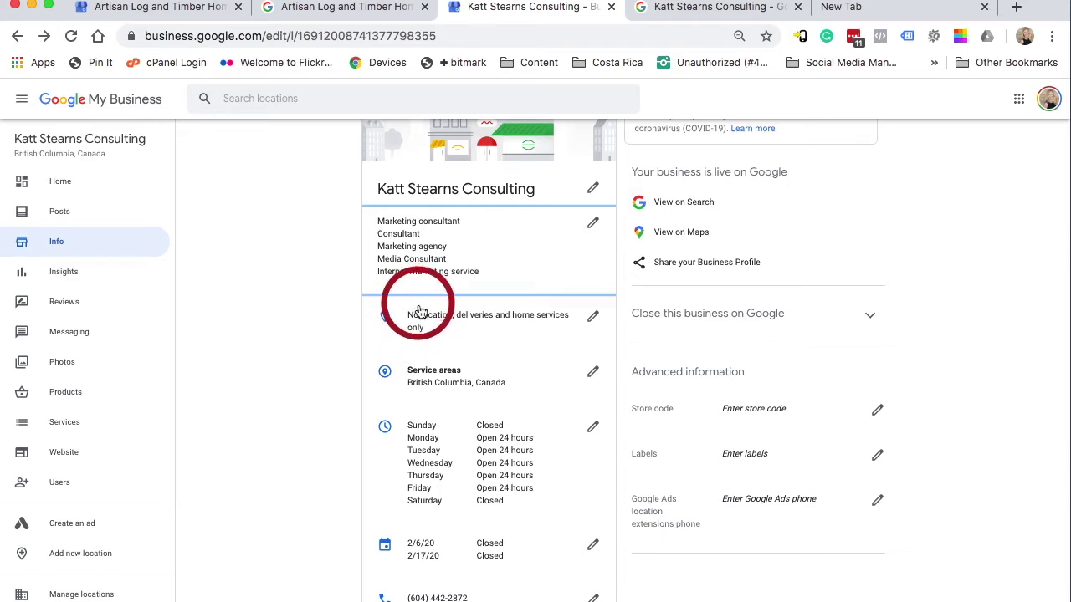
- Review the business categories listed in the Artisan Log and Timber Homes profile
left_click(122, 8)
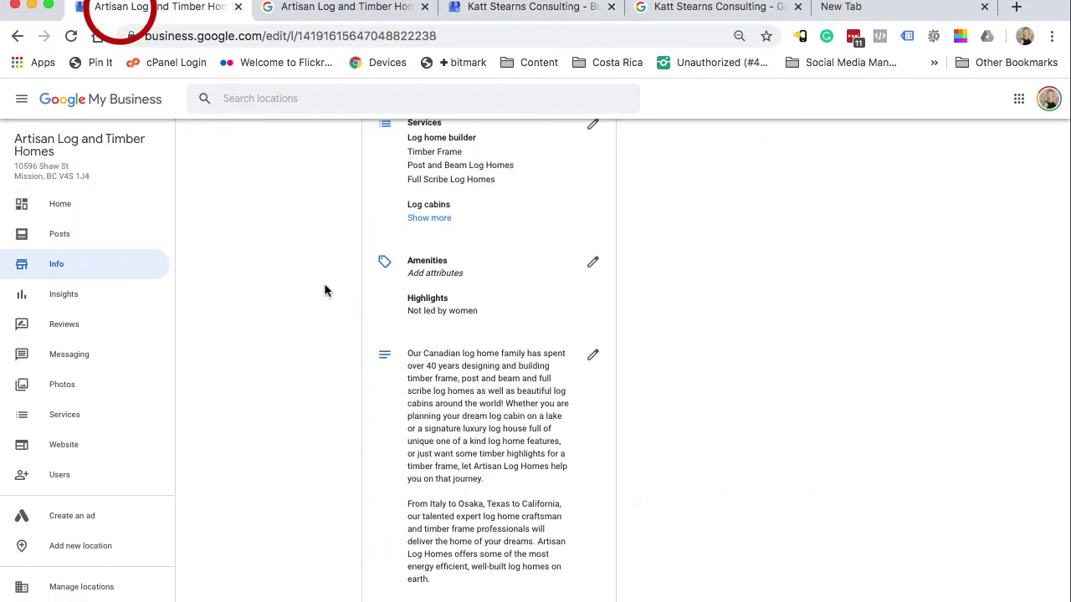
scroll(406, 276, "up", 10)
scroll(469, 431, "down", 2)
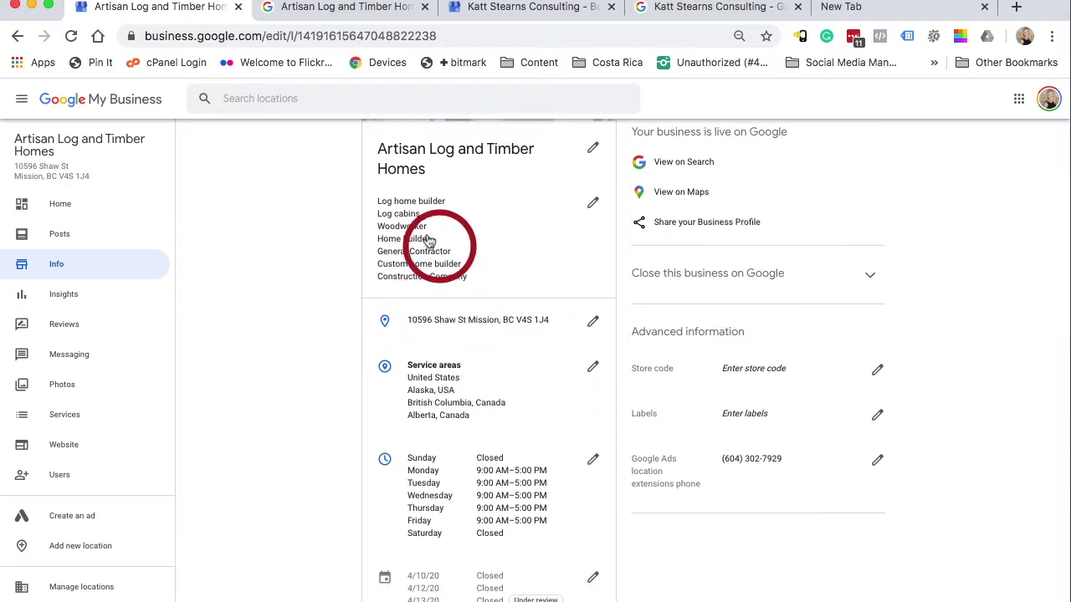
- Inspect the consulting company's business location and service area settings without saving any change
left_click(494, 8)
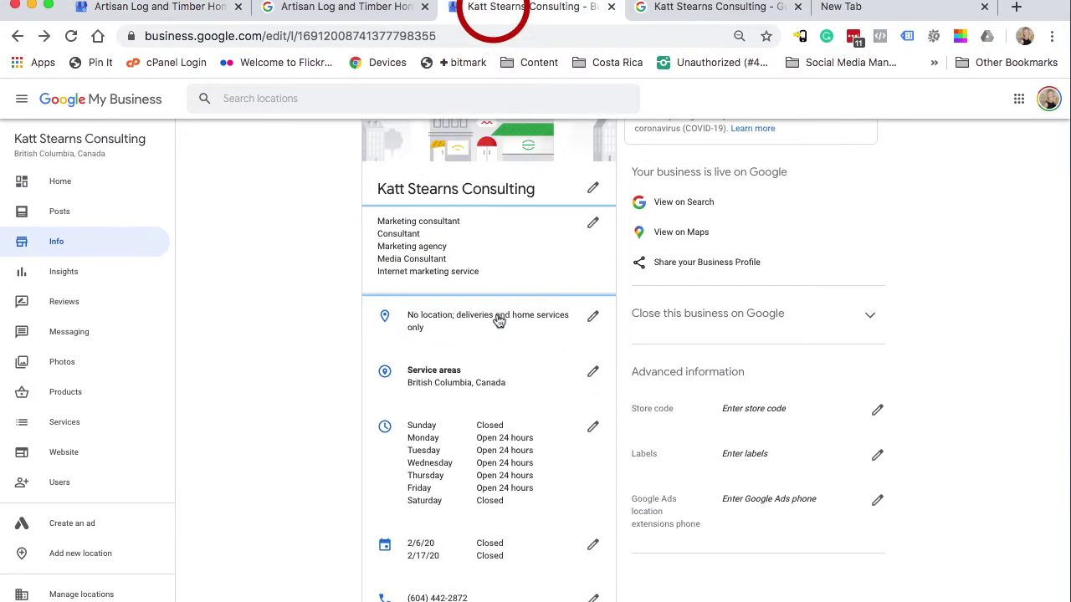
left_click(594, 318)
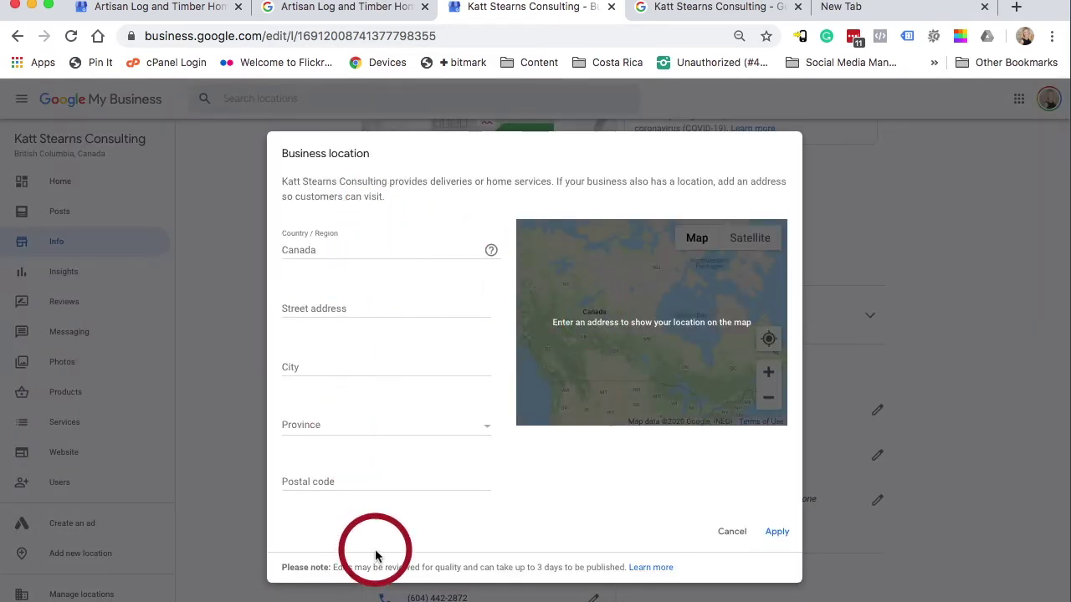
left_click(731, 532)
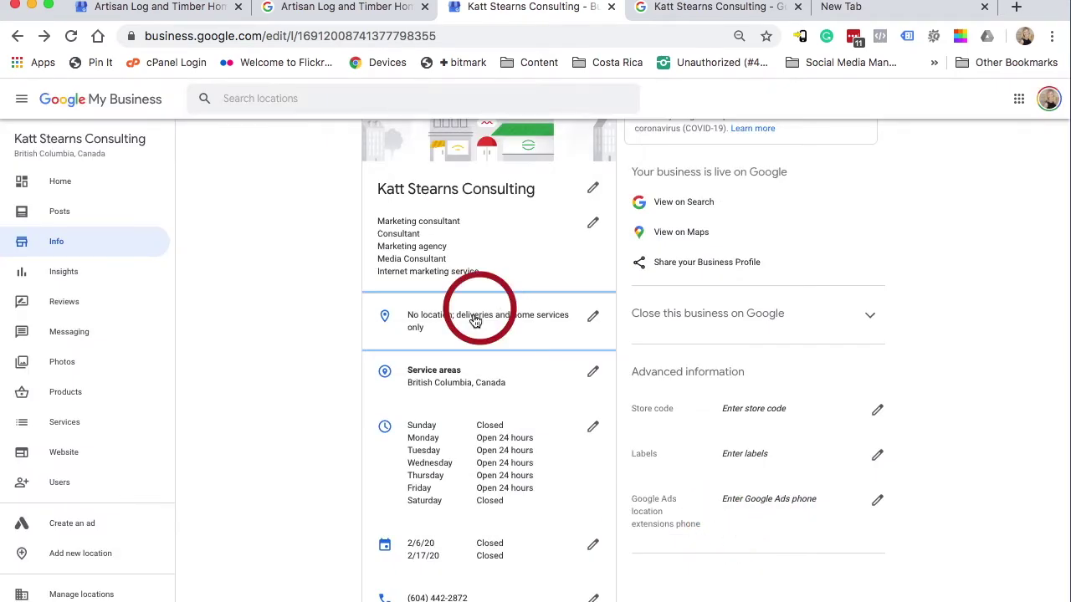
left_click(592, 371)
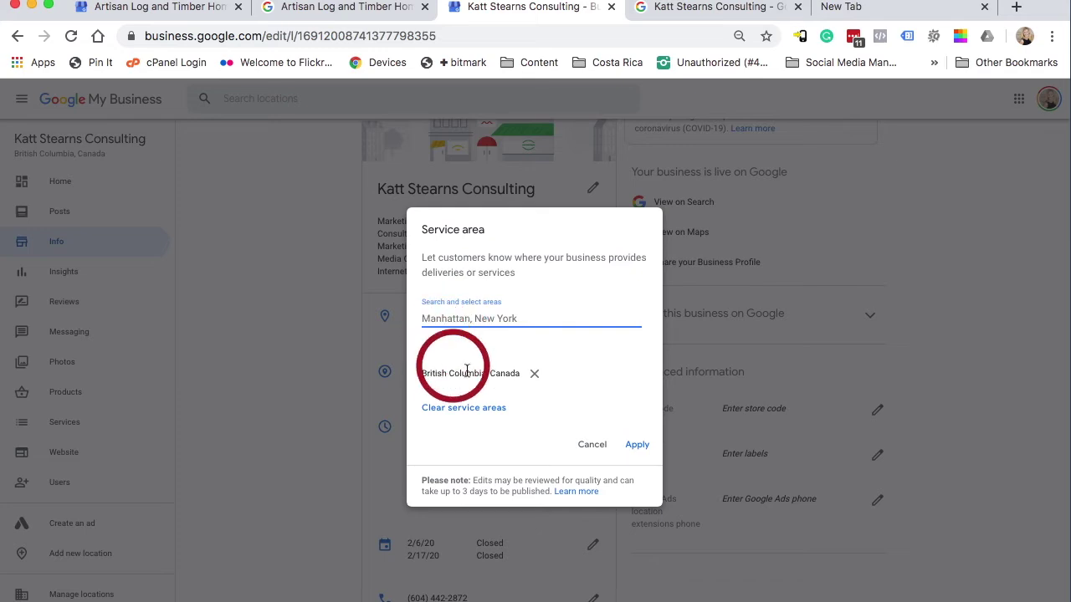
left_click(591, 448)
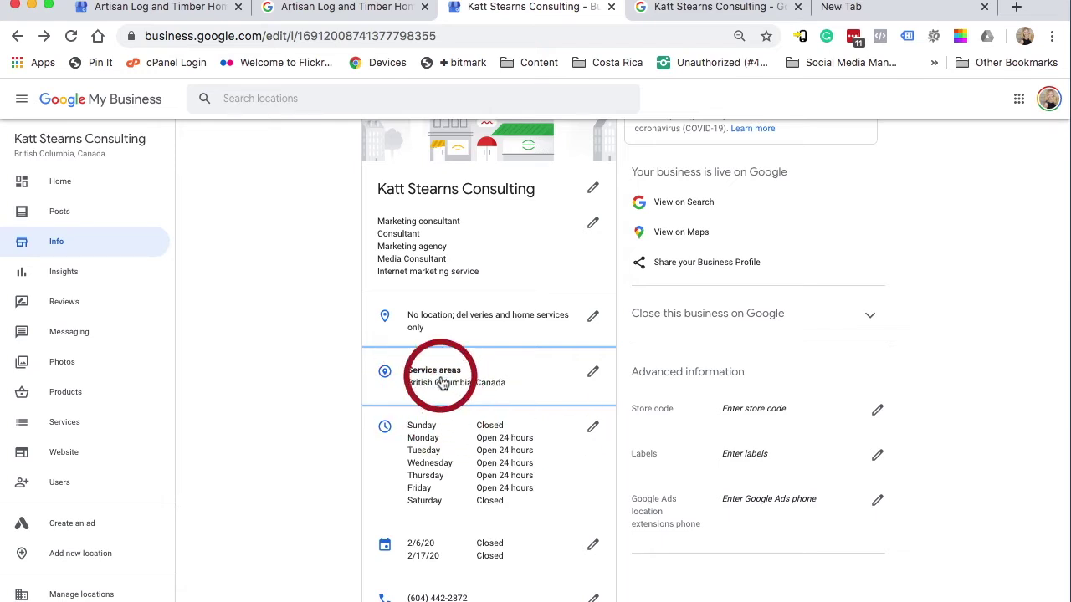
- Try moving the Artisan Log and Timber Homes map pin east of Shaw St, and discard the location edit
left_click(136, 16)
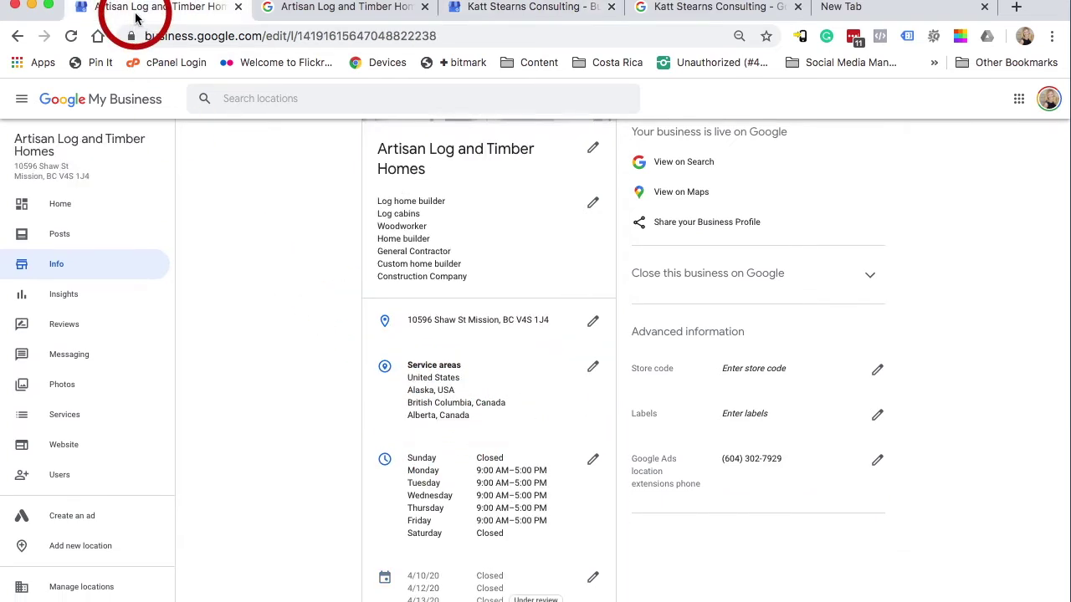
left_click(592, 321)
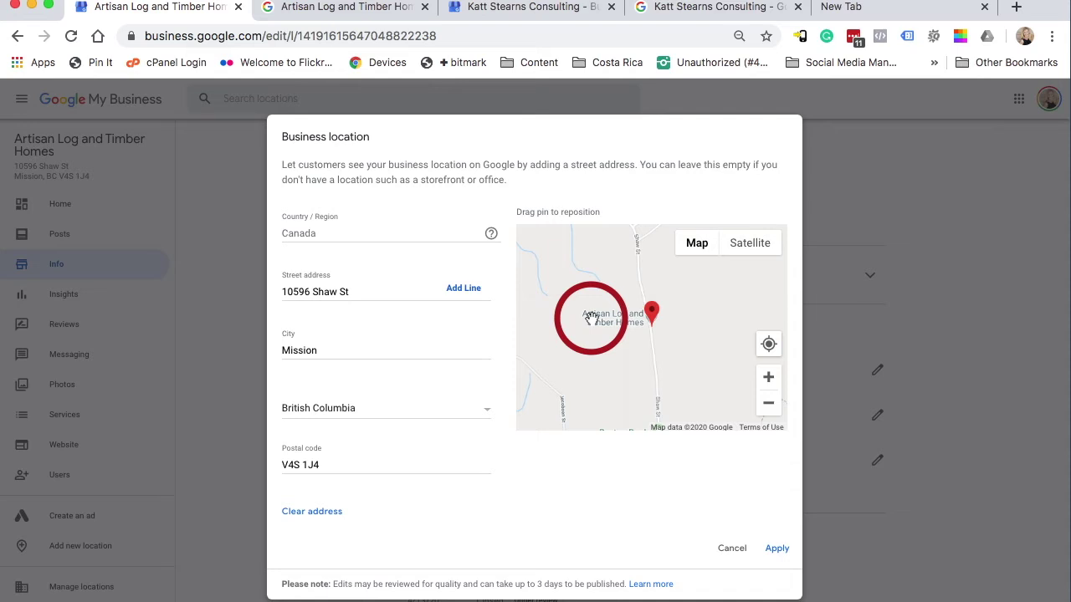
left_click_drag(652, 314, 678, 311)
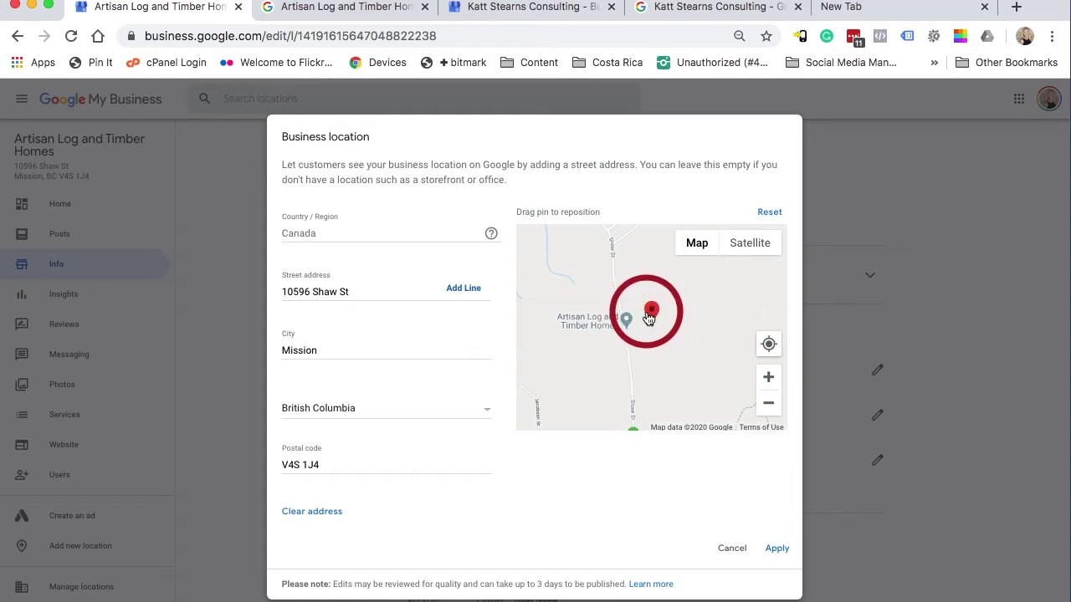
left_click_drag(651, 322, 678, 311)
left_click(680, 312)
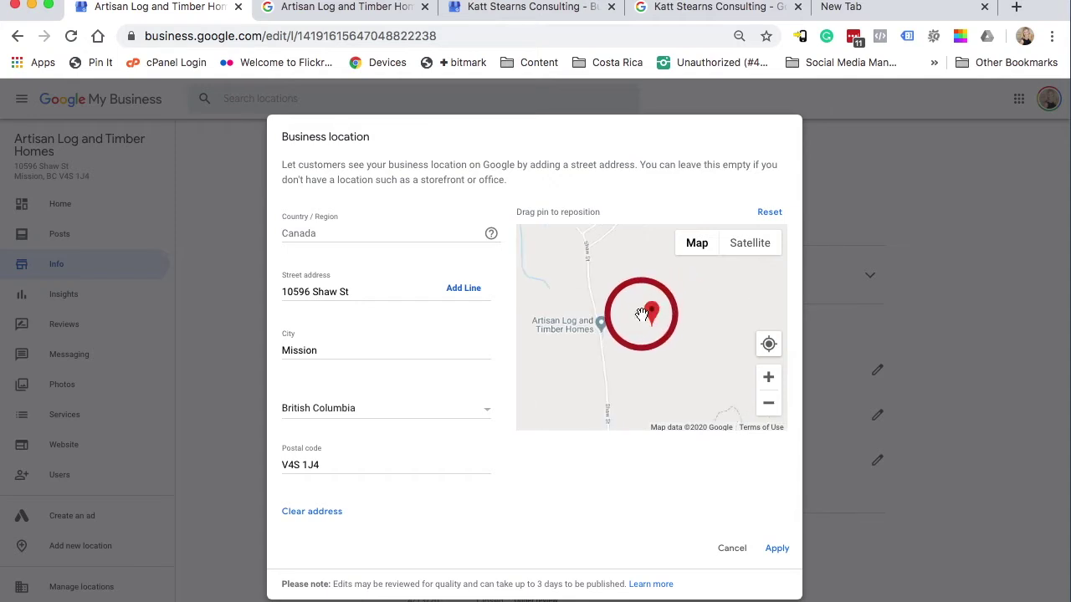
left_click(729, 550)
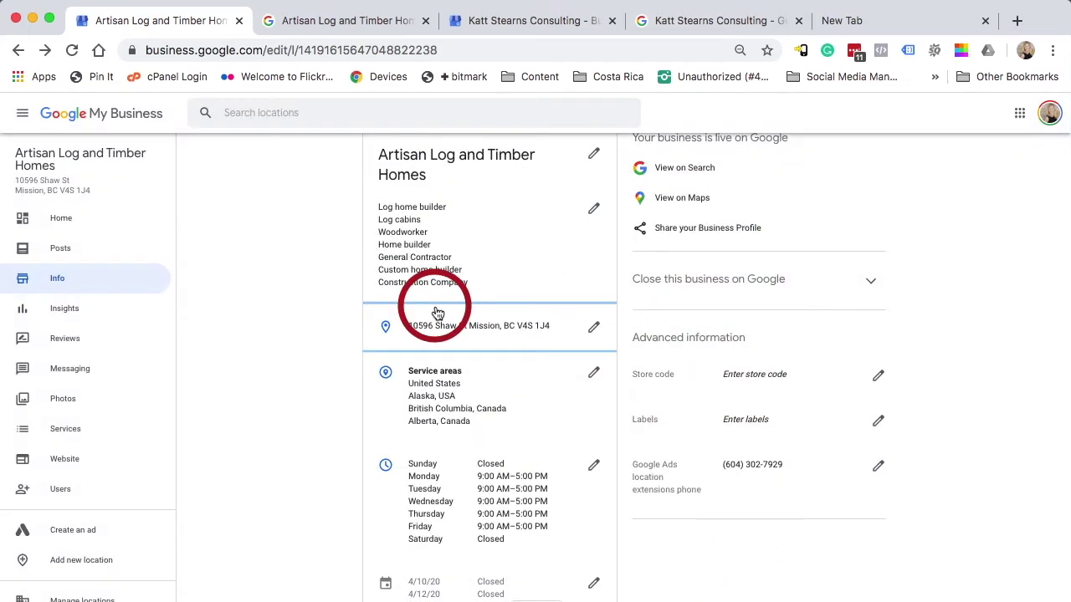
- Inspect the weekly opening hours settings of Artisan Log and Timber Homes and leave them without saving
scroll(435, 311, "down", 3)
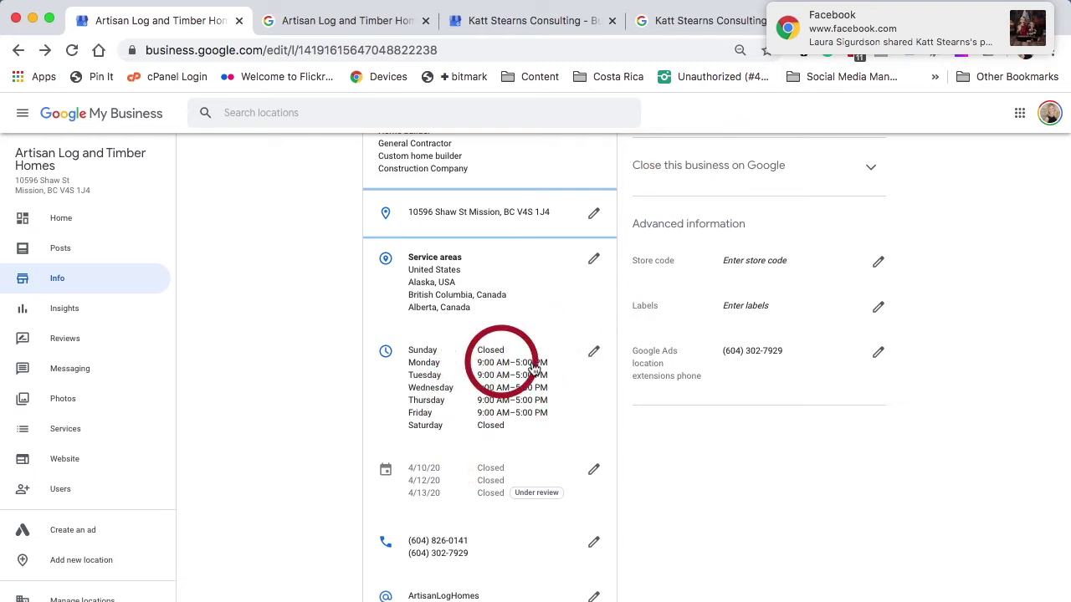
left_click(593, 352)
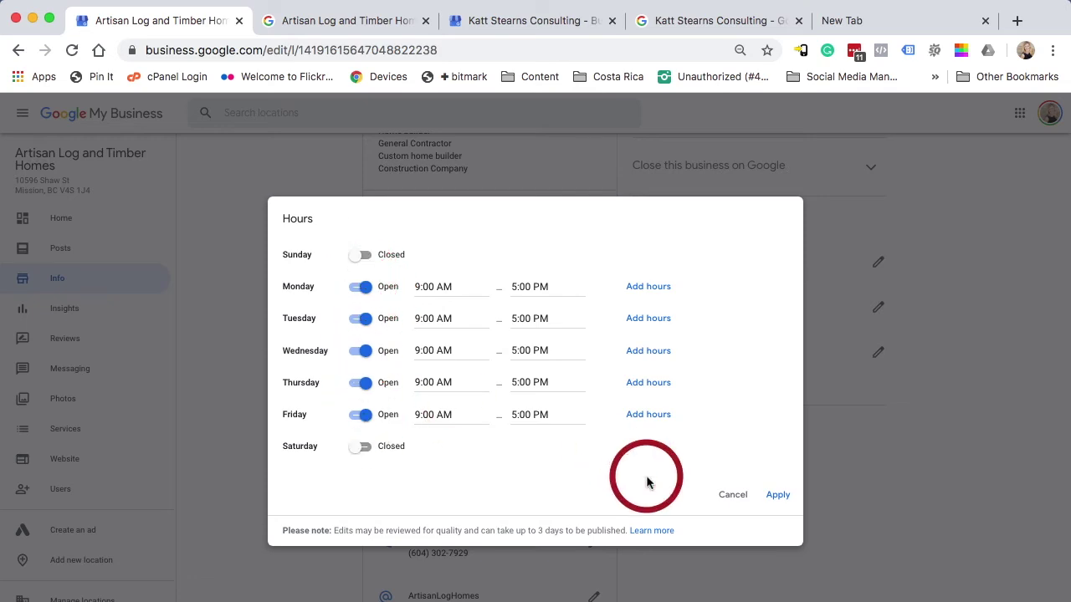
left_click(731, 495)
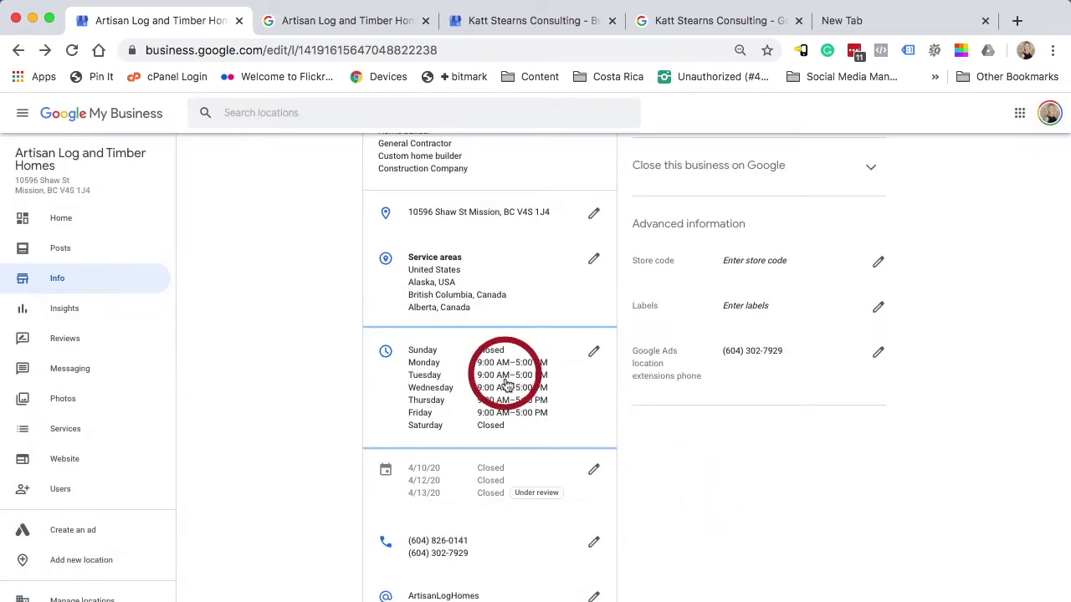
- Try switching Good Friday (4/10/20) to open in the Artisan special hours, and discard the edit
left_click(592, 469)
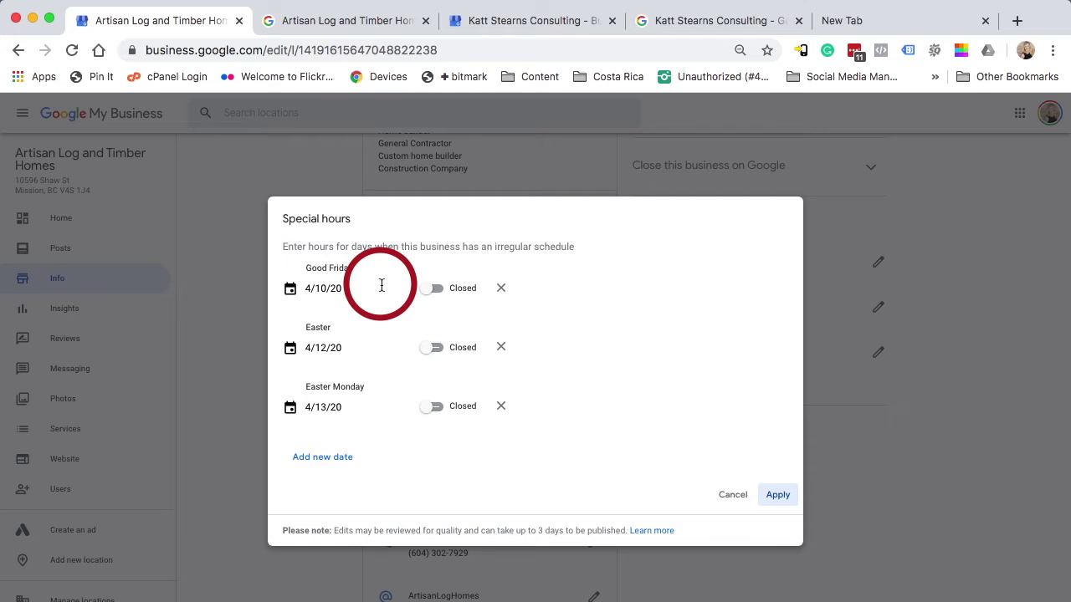
left_click(432, 288)
left_click(504, 288)
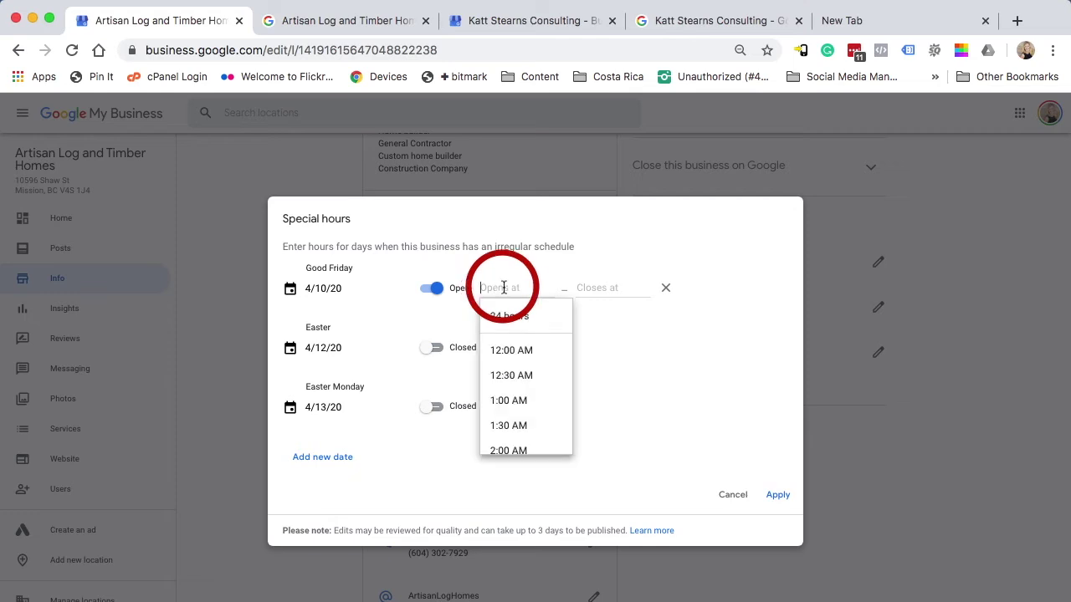
left_click(434, 289)
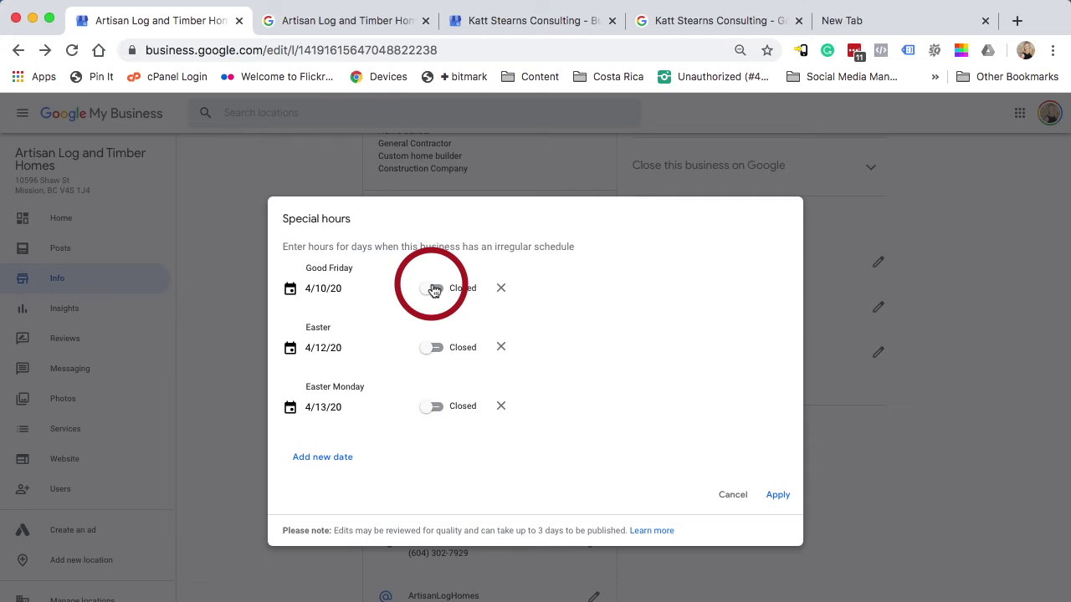
left_click(734, 495)
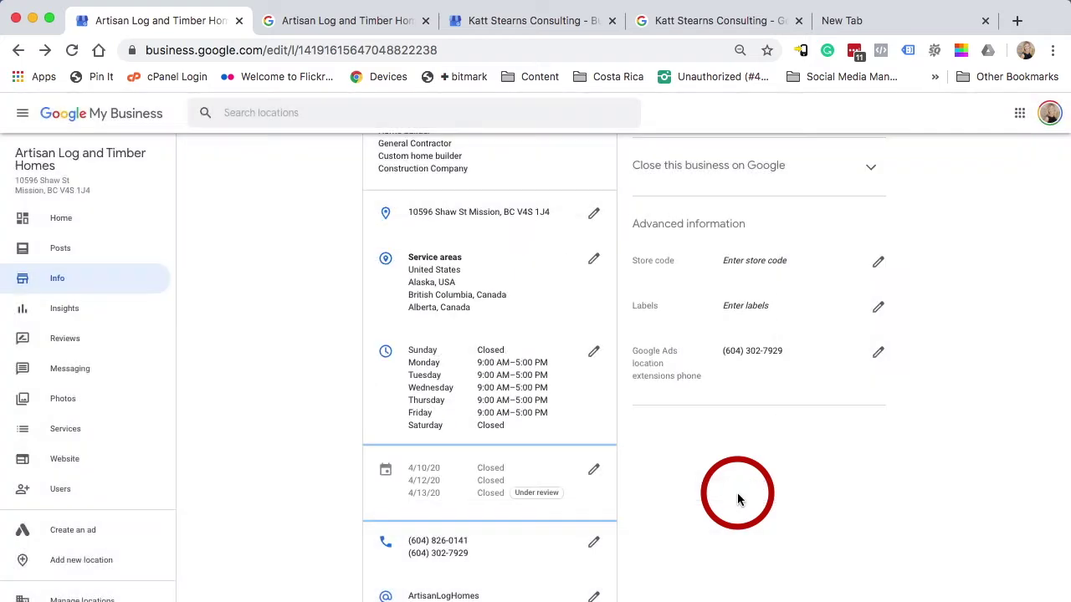
left_click(515, 379)
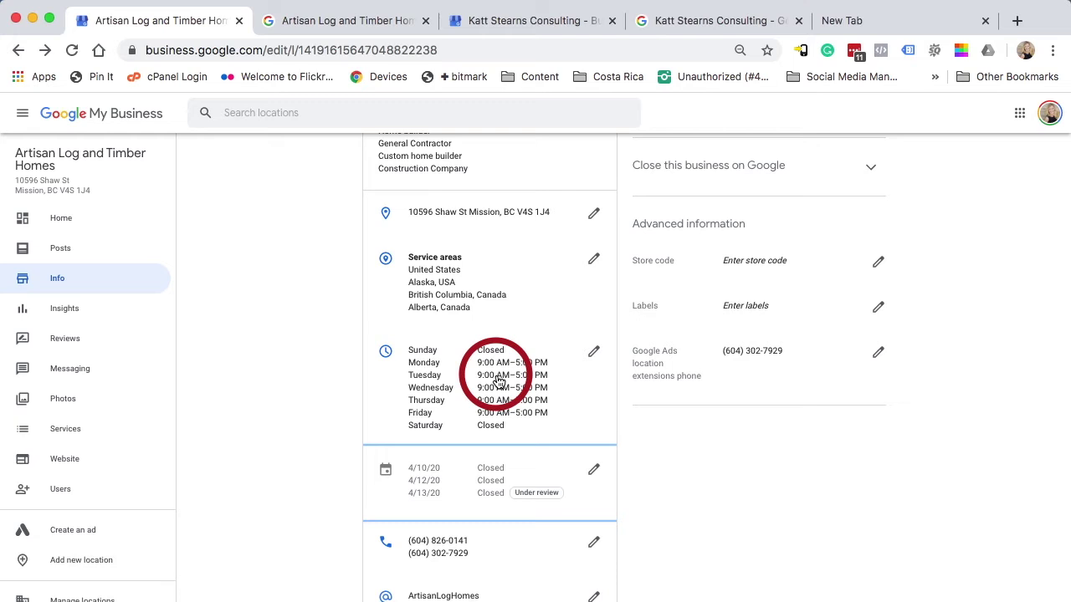
- Switch to the consulting company's profile and, in the Google My Business mobile app, open Help & Support
left_click(508, 19)
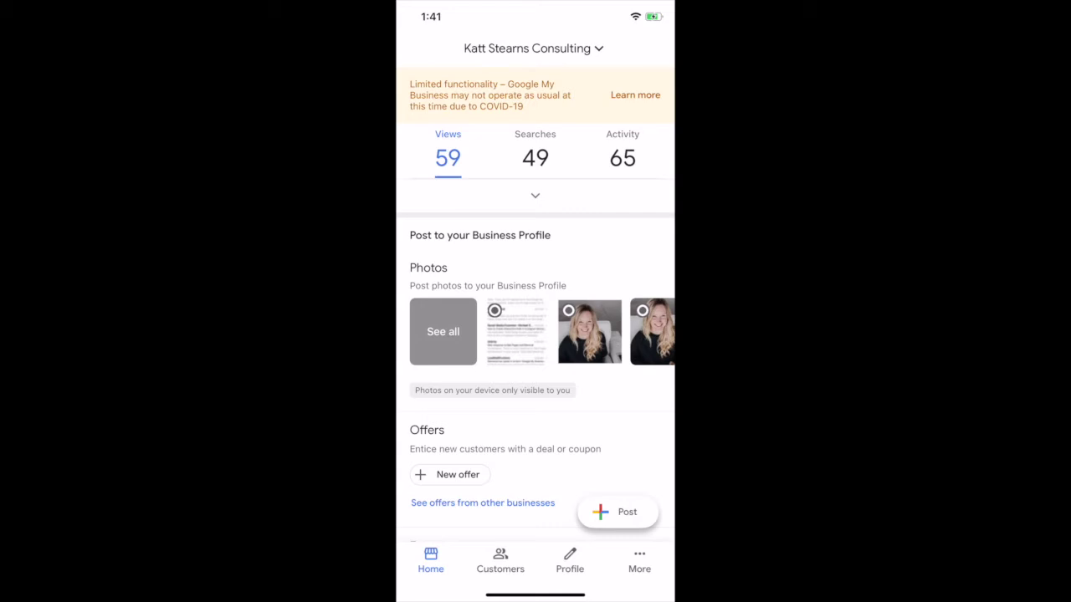
scroll(536, 335, "down", 5)
scroll(535, 334, "up", 4)
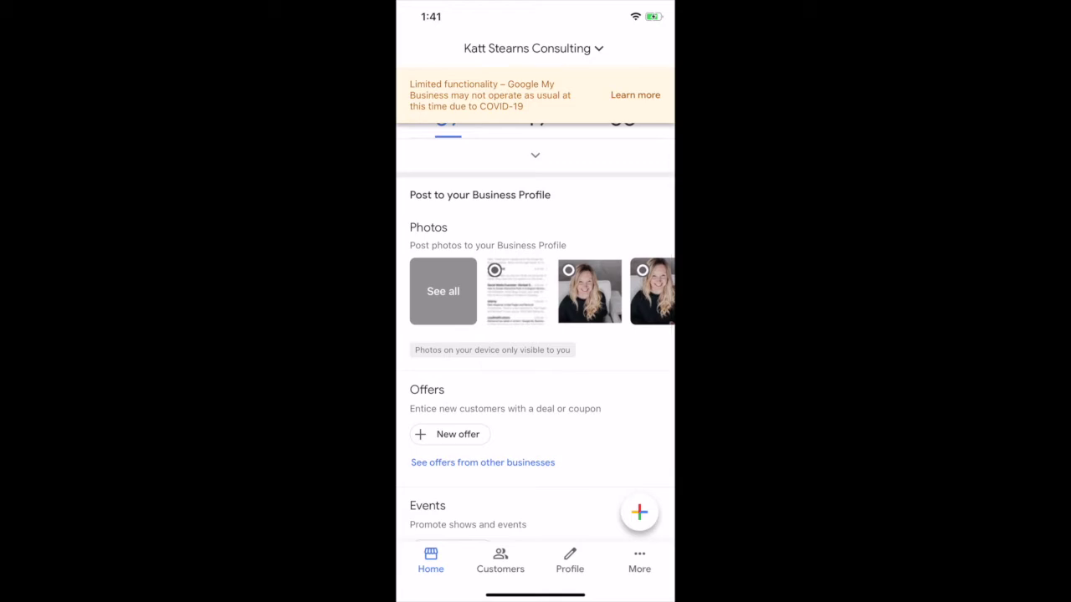
left_click(639, 560)
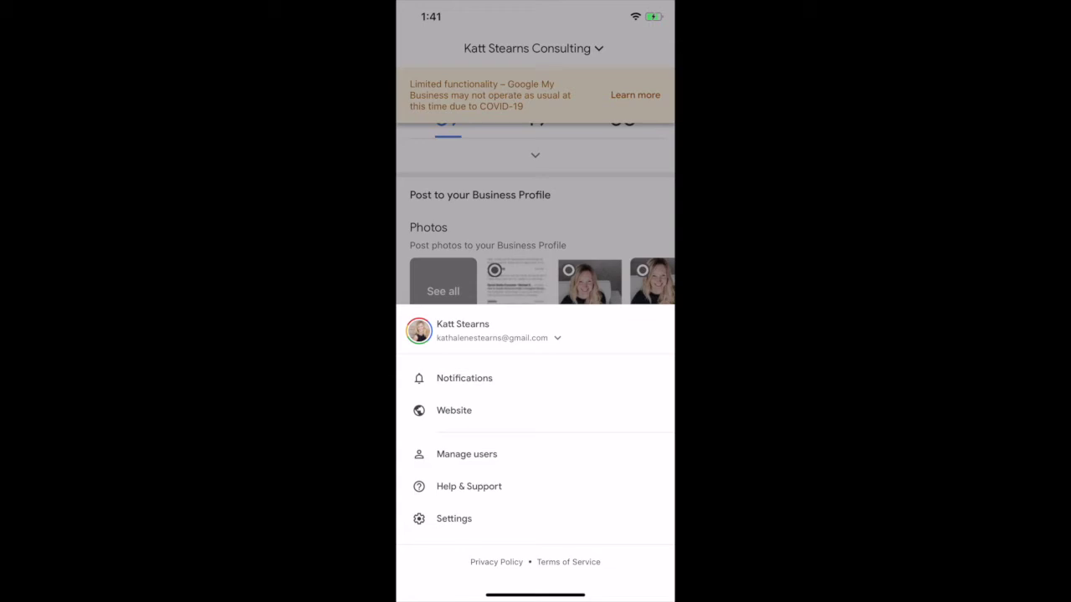
left_click(469, 486)
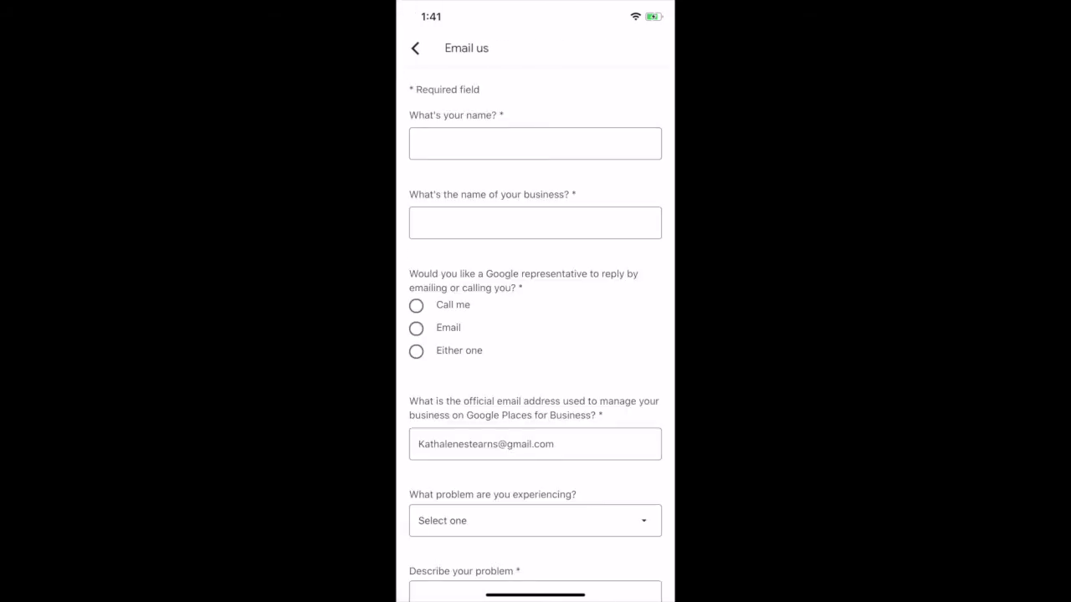
- Examine the fields of the support email form, including reply preference, problem type and problem description
scroll(535, 334, "down", 3)
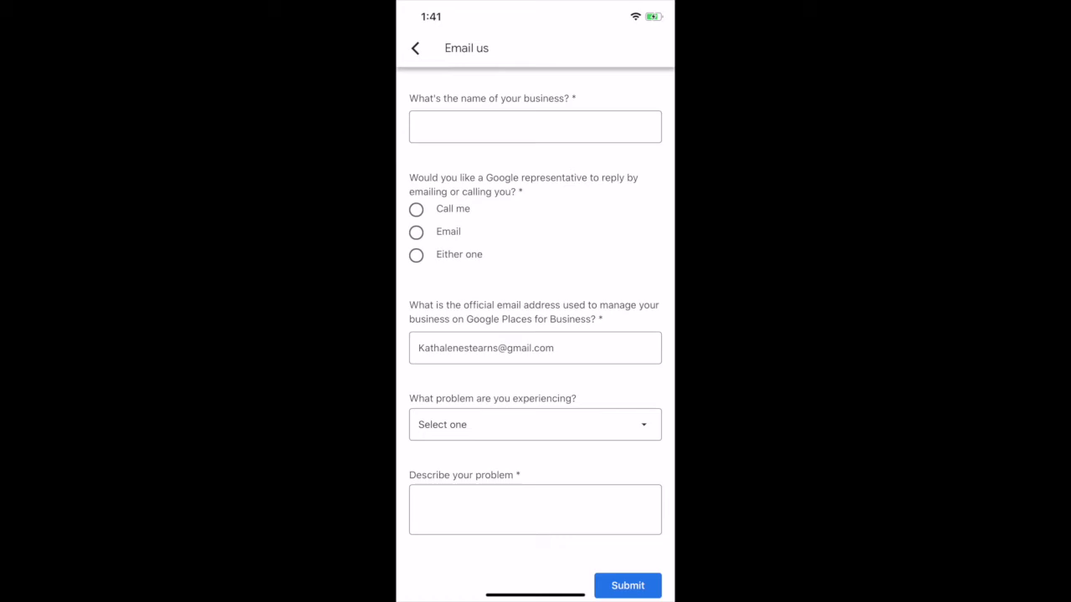
scroll(535, 335, "up", 2)
scroll(536, 335, "down", 3)
left_click(536, 426)
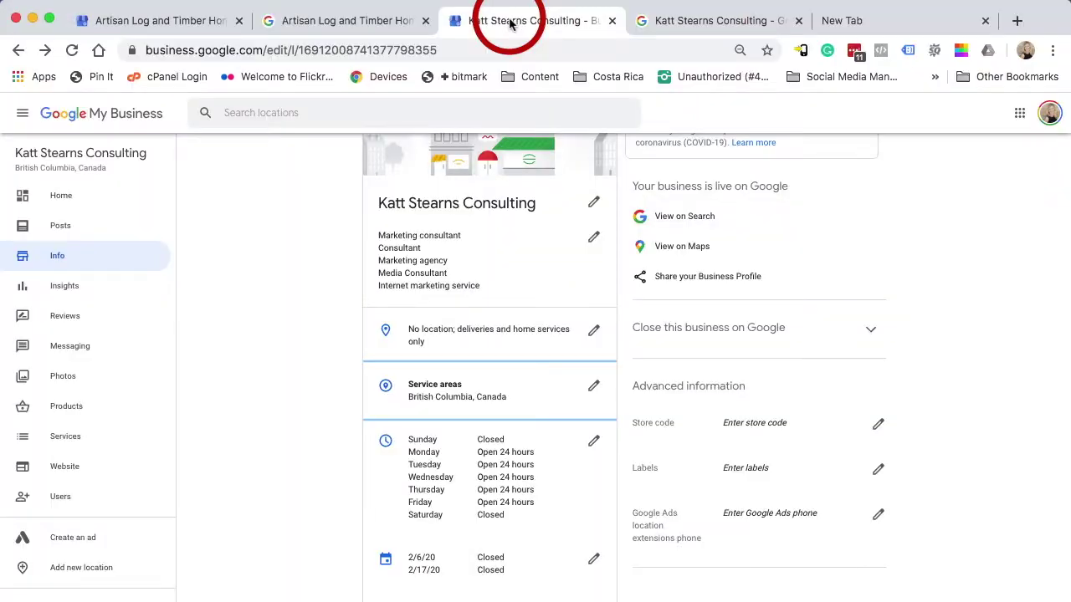
- Open the consulting company's business description for editing on the desktop site and add two line breaks at its end
scroll(285, 352, "down", 5)
scroll(285, 353, "down", 7)
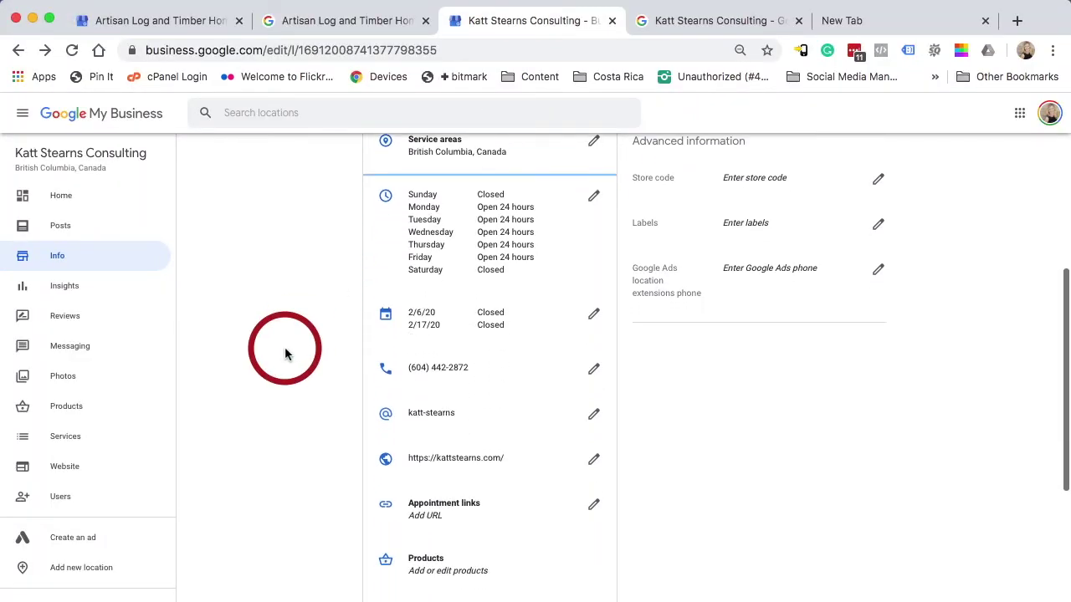
scroll(285, 353, "down", 2)
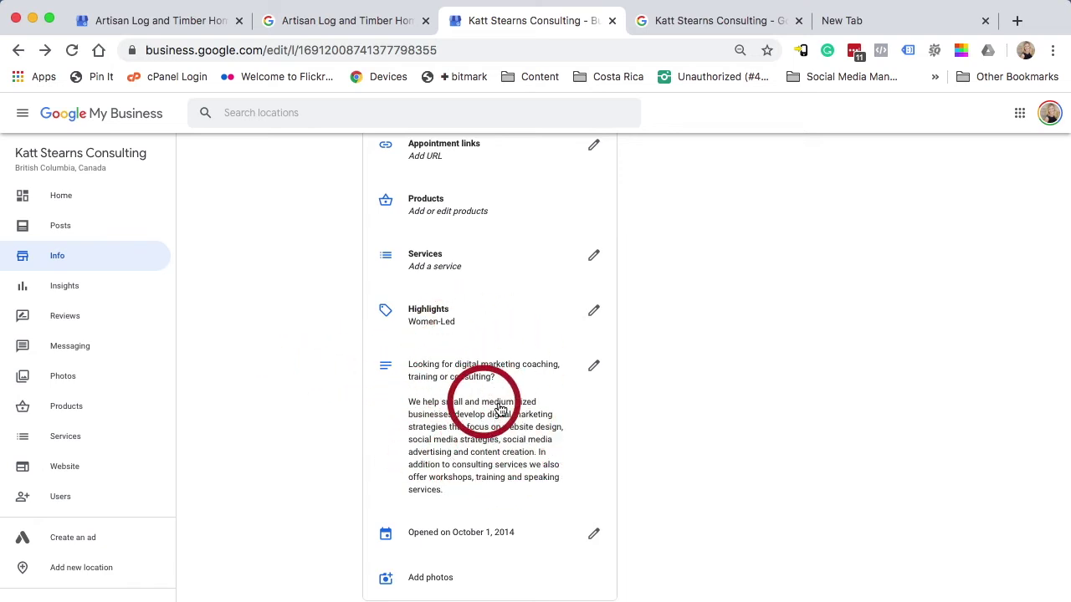
left_click(593, 372)
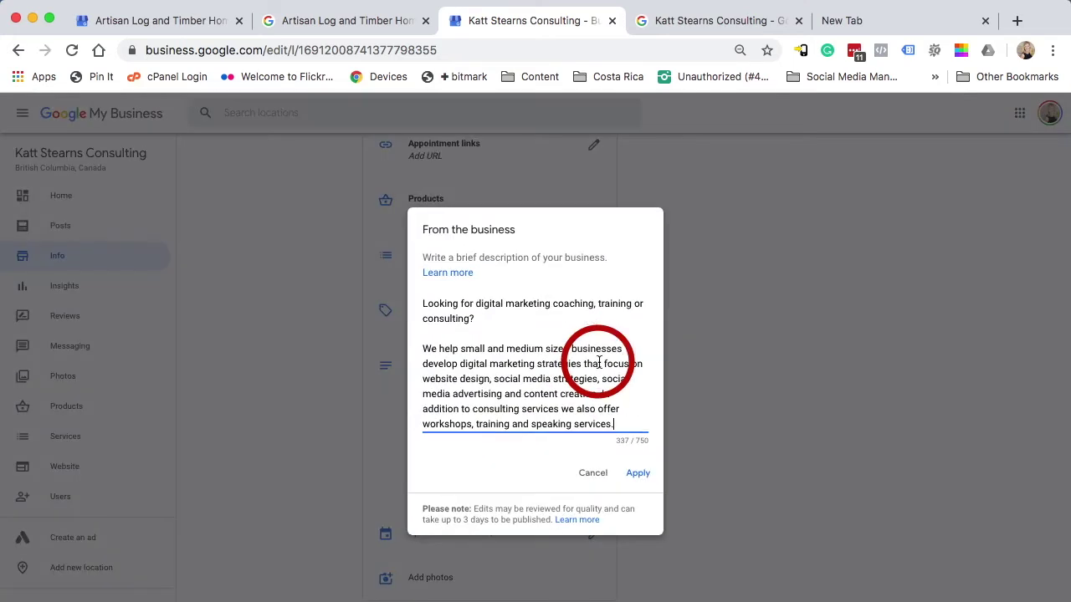
key("Return")
key("Return")
- Insert the line "Adjusted Hours:" above the existing business description text, separated by a blank line
left_click(413, 283)
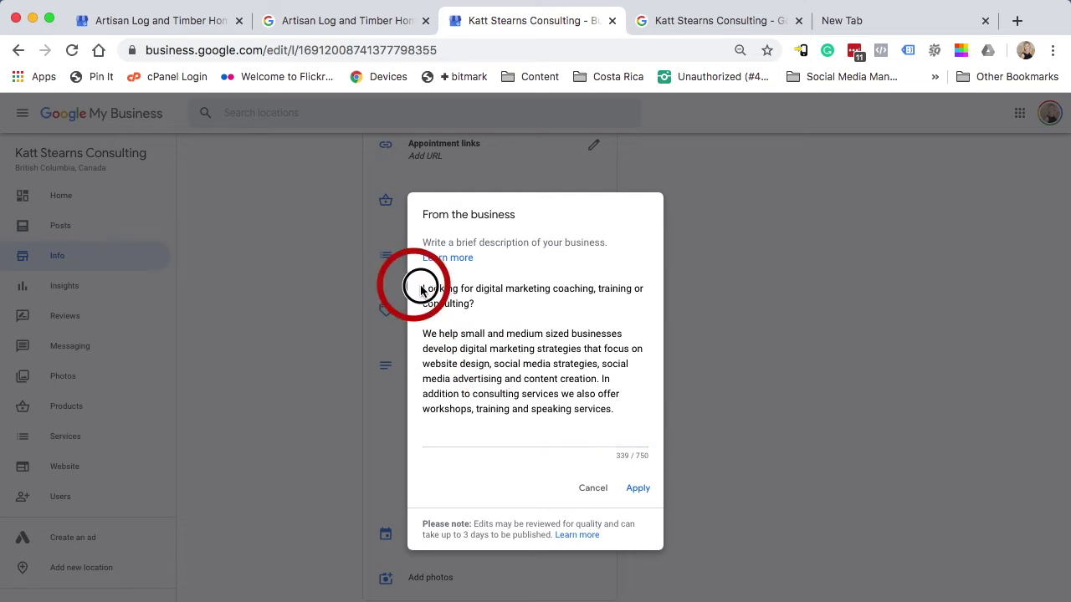
left_click(426, 284)
key("Return")
key("Return")
key("Up")
key("Up")
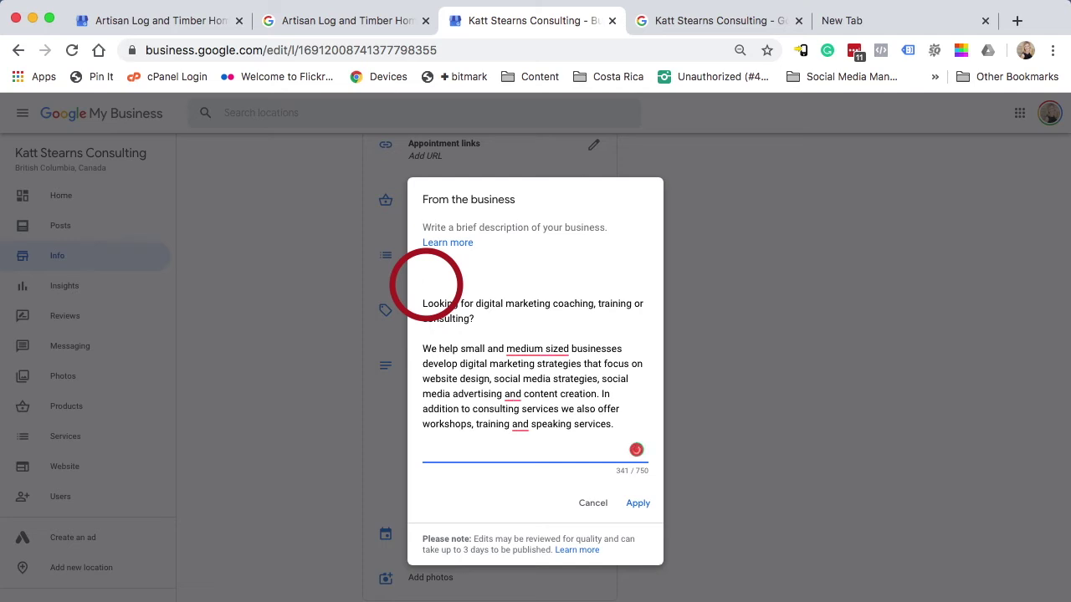
type("Adjusted Hours:")
- Highlight the adjusted hours line and the original description text in turn, and discard the description edit
left_click_drag(425, 273, 502, 283)
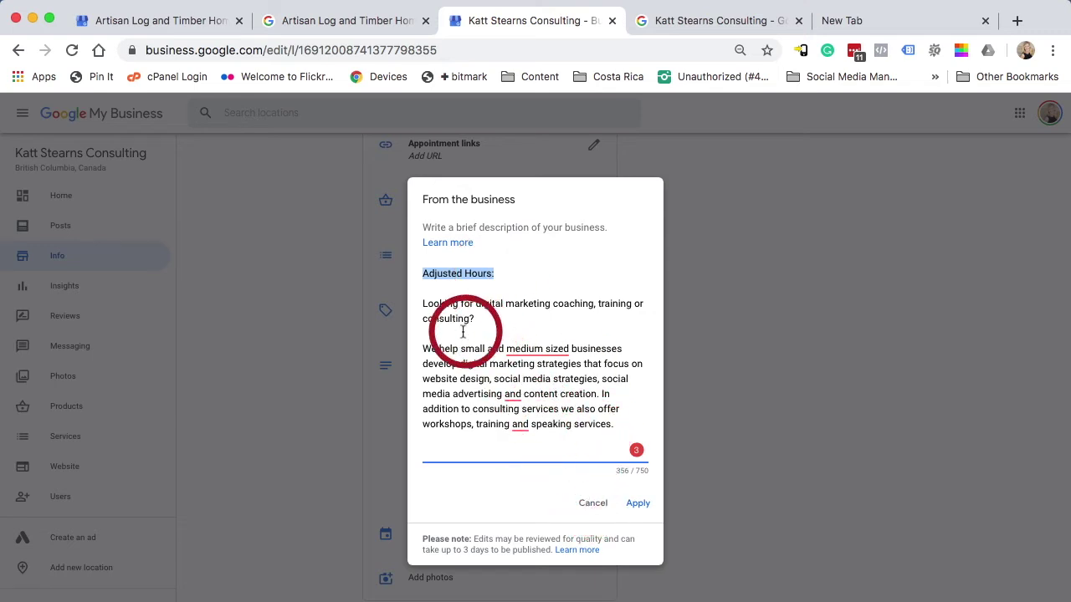
left_click_drag(422, 305, 426, 438)
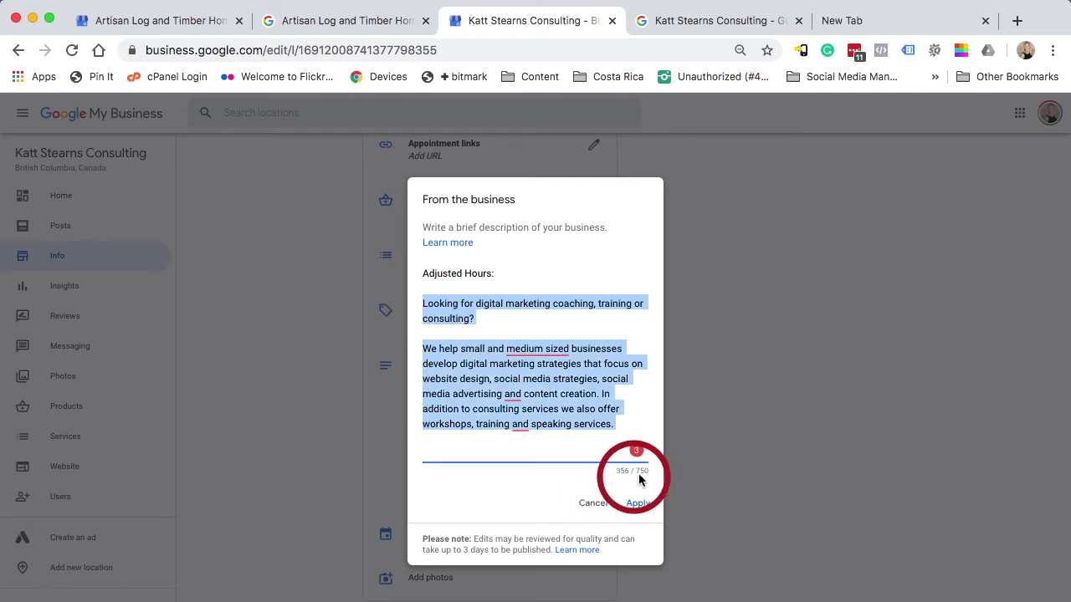
left_click(589, 505)
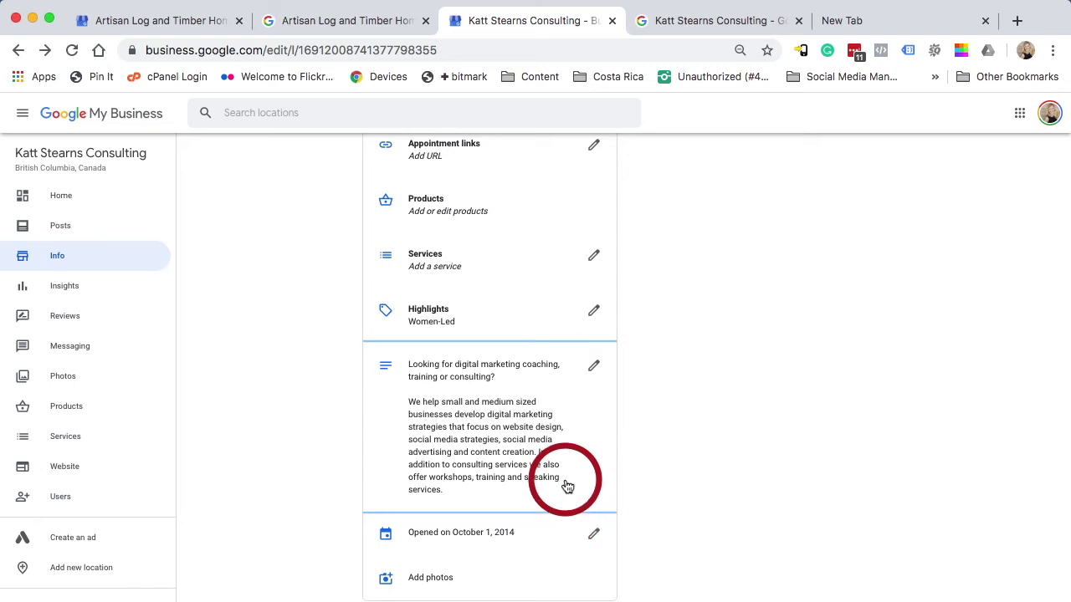
- Go to the consulting company's posts and start a new event post
scroll(566, 486, "up", 1)
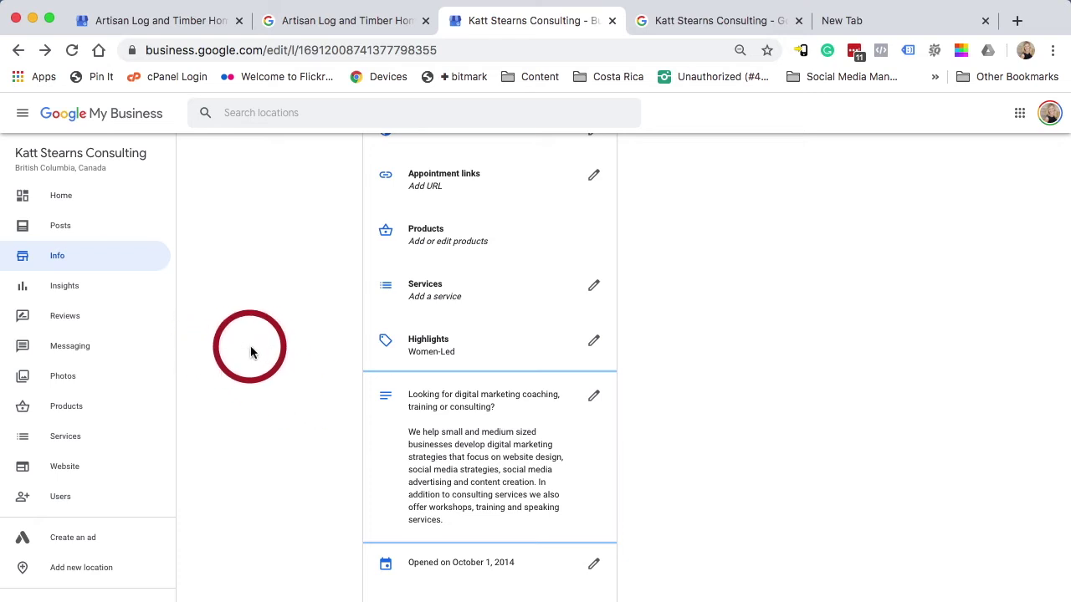
scroll(250, 352, "up", 2)
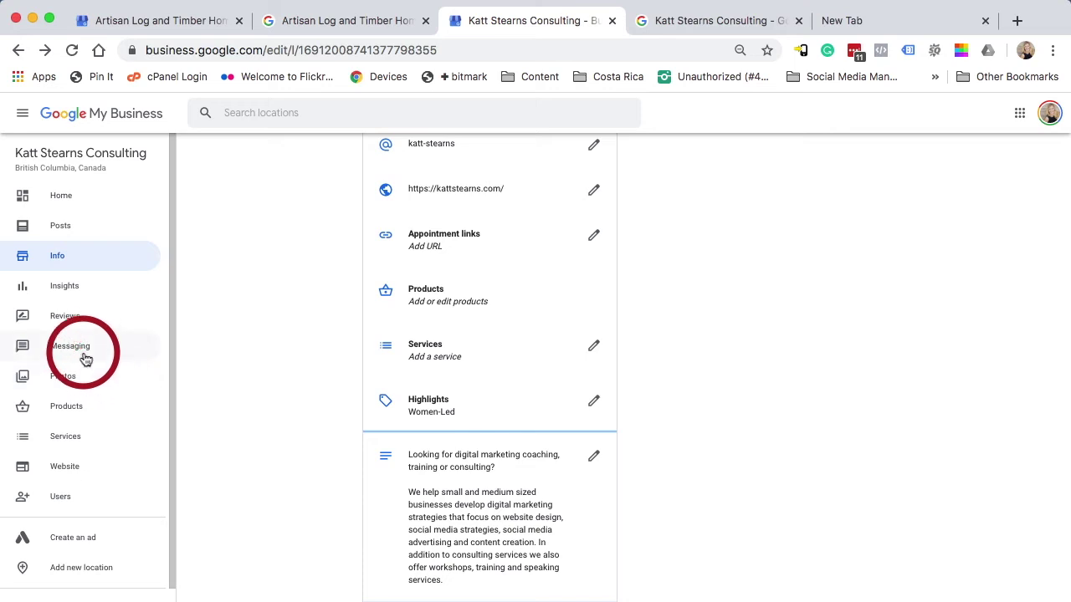
left_click(60, 227)
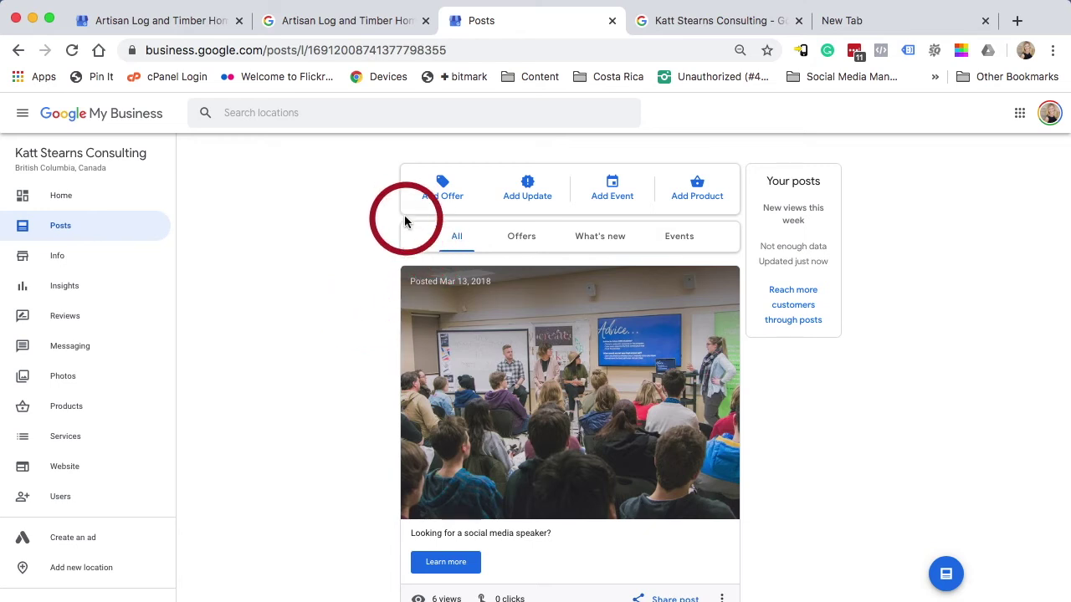
left_click(609, 192)
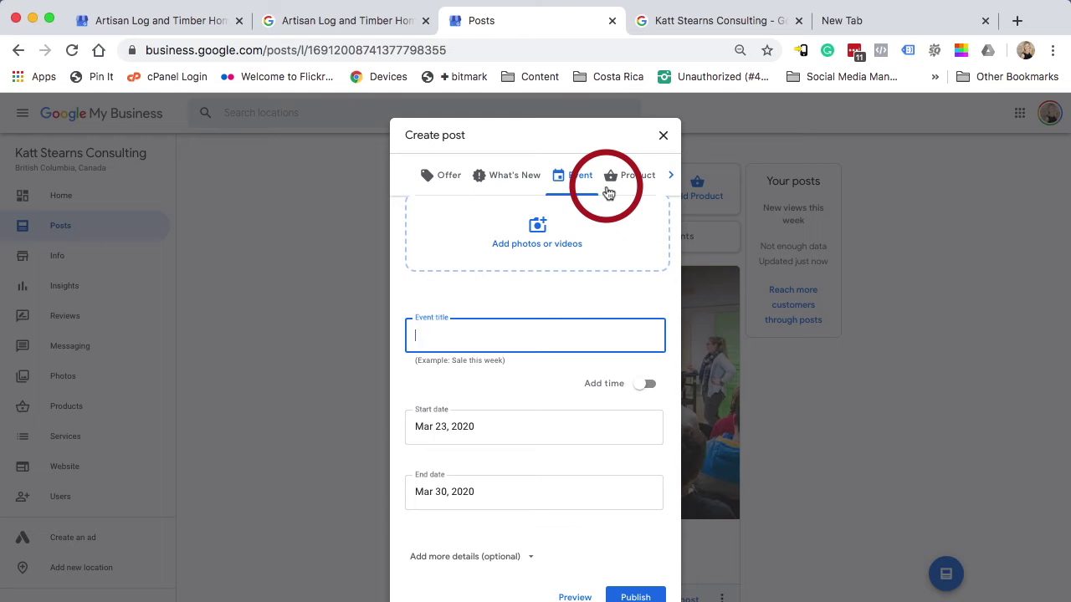
- Examine the event post's title, start date, optional details and photo fields without filling them in
left_click(436, 338)
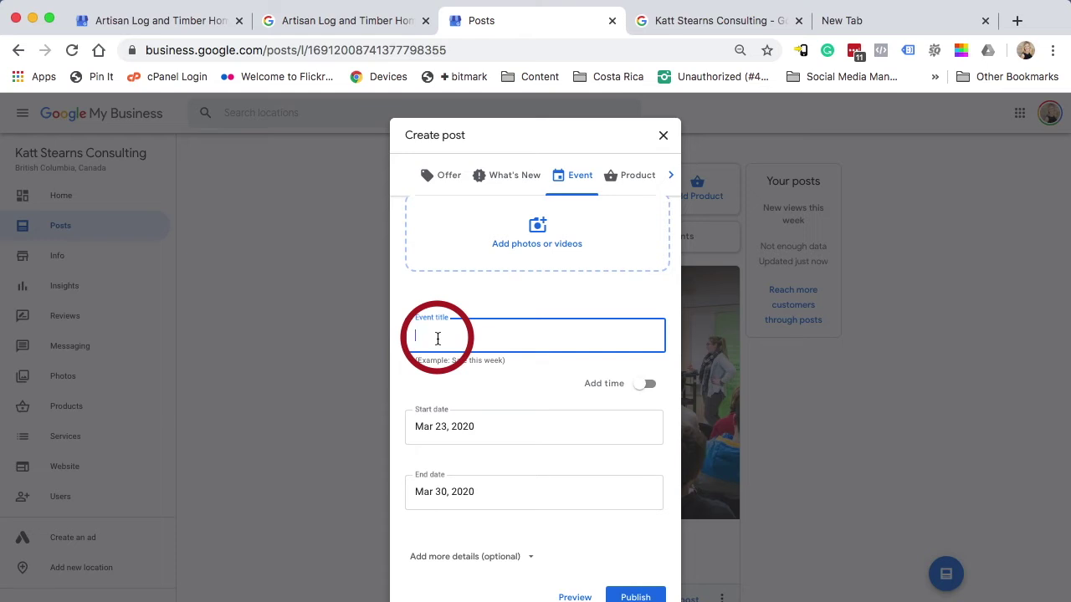
left_click(451, 418)
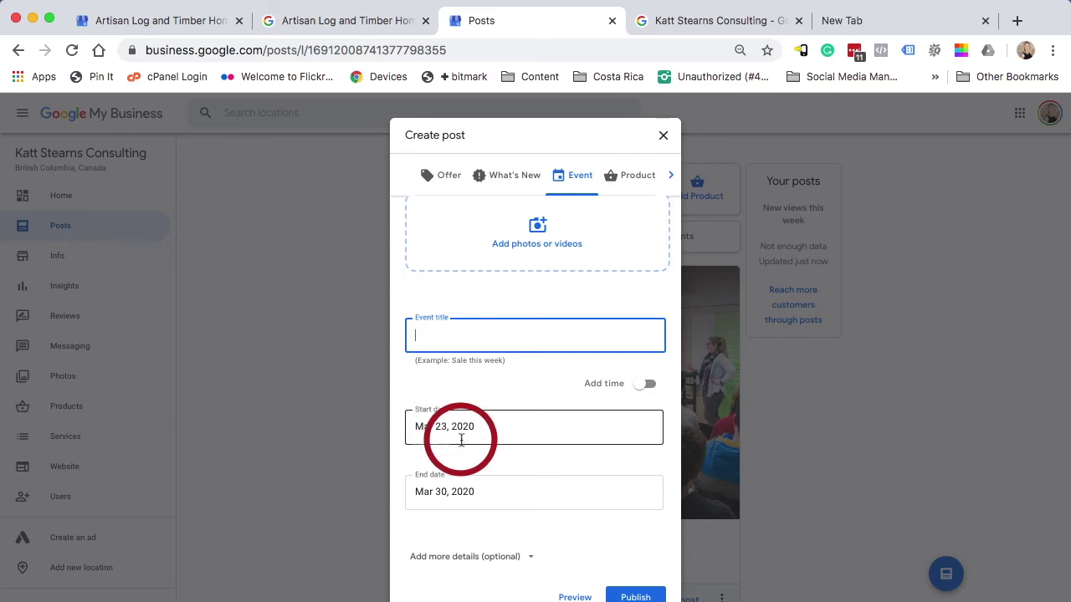
left_click(459, 556)
left_click(448, 482)
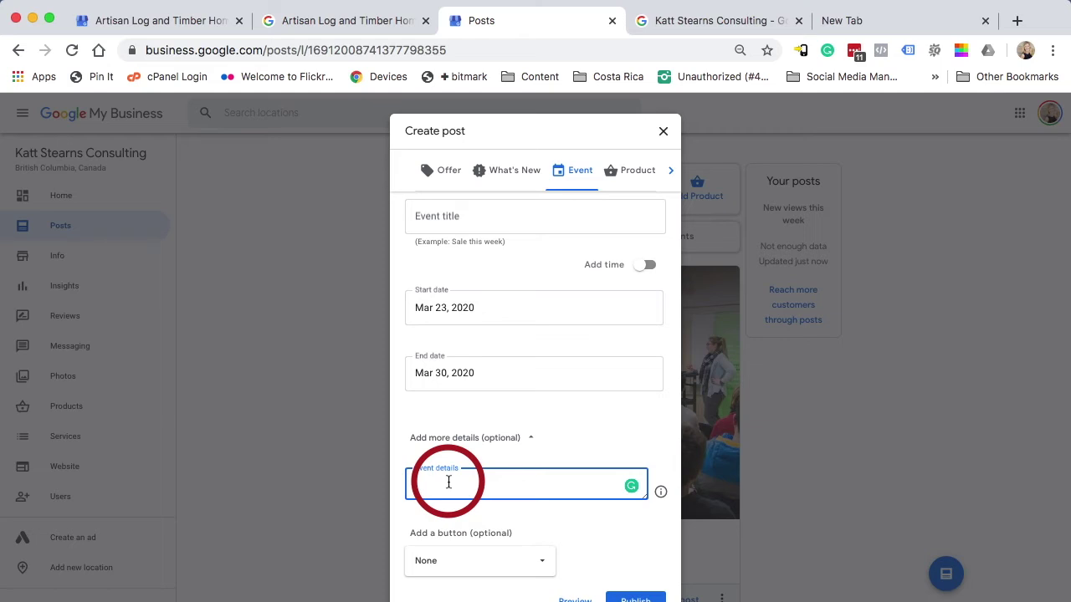
scroll(571, 441, "up", 3)
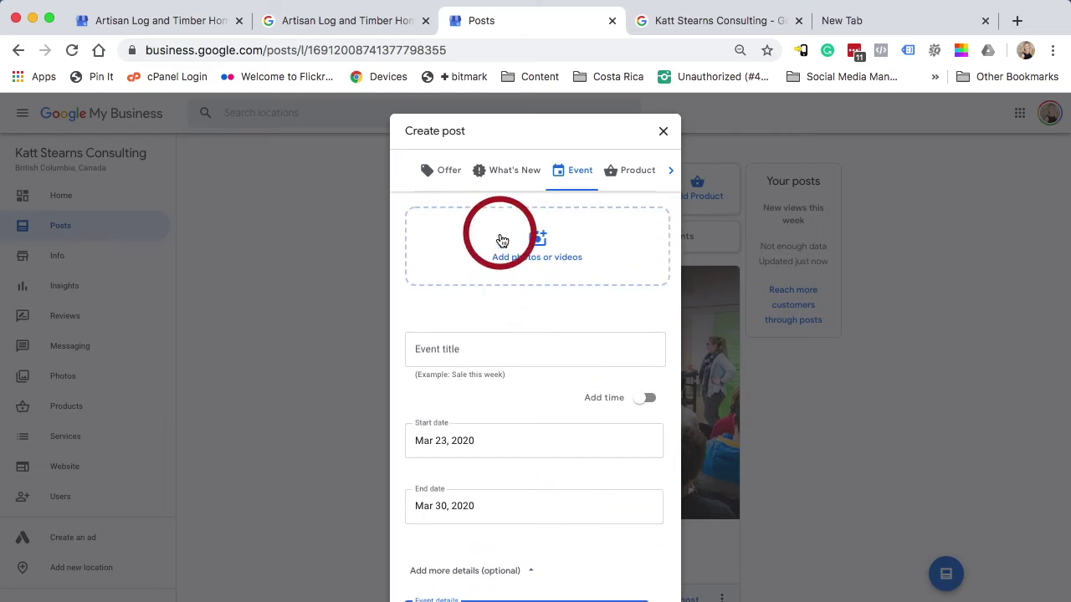
- View the published offer post in Artisan Log and Timber Homes' Google search listing, and return to the draft event post
left_click(347, 21)
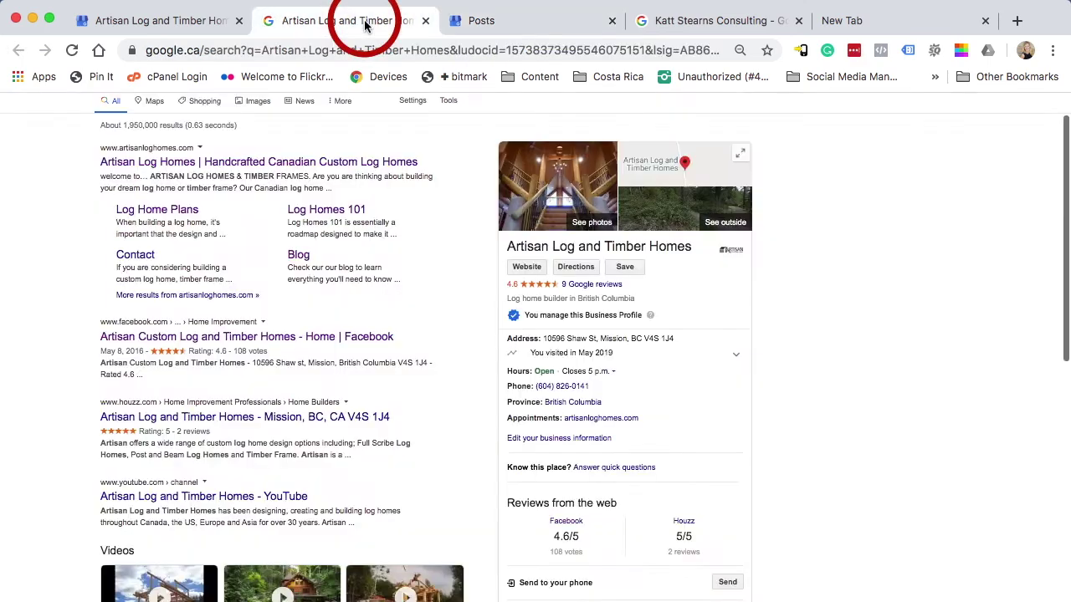
scroll(657, 430, "down", 10)
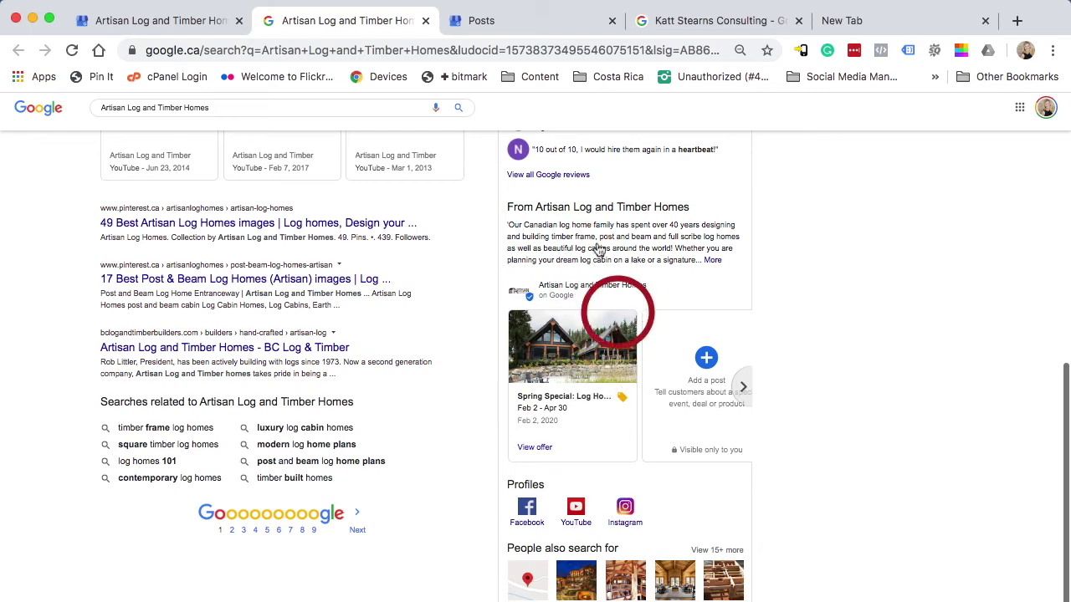
left_click(456, 26)
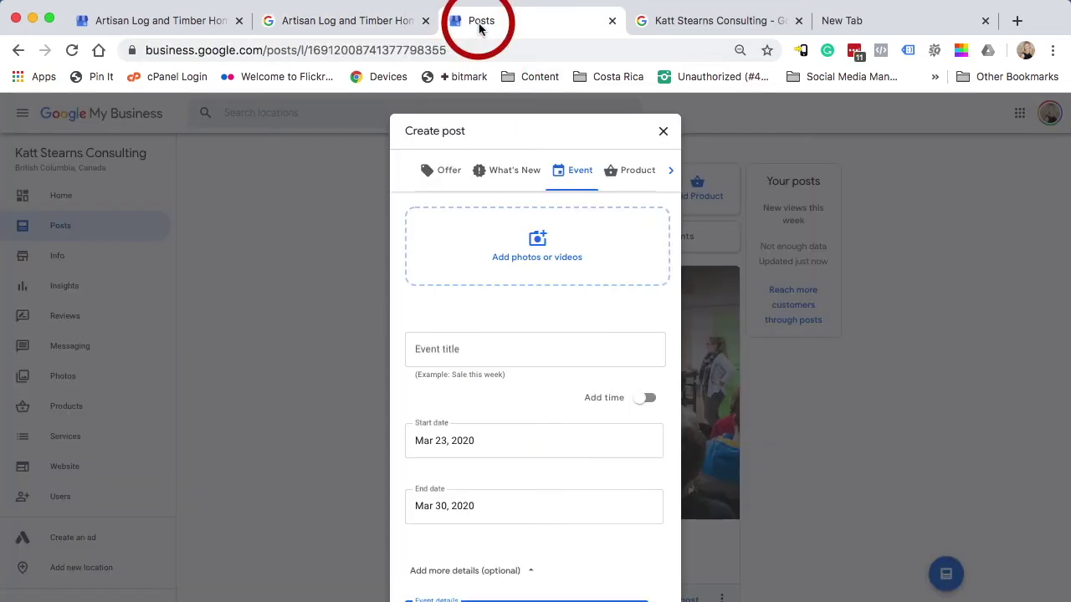
- Look at the What's New post form and close the draft without publishing
left_click(515, 175)
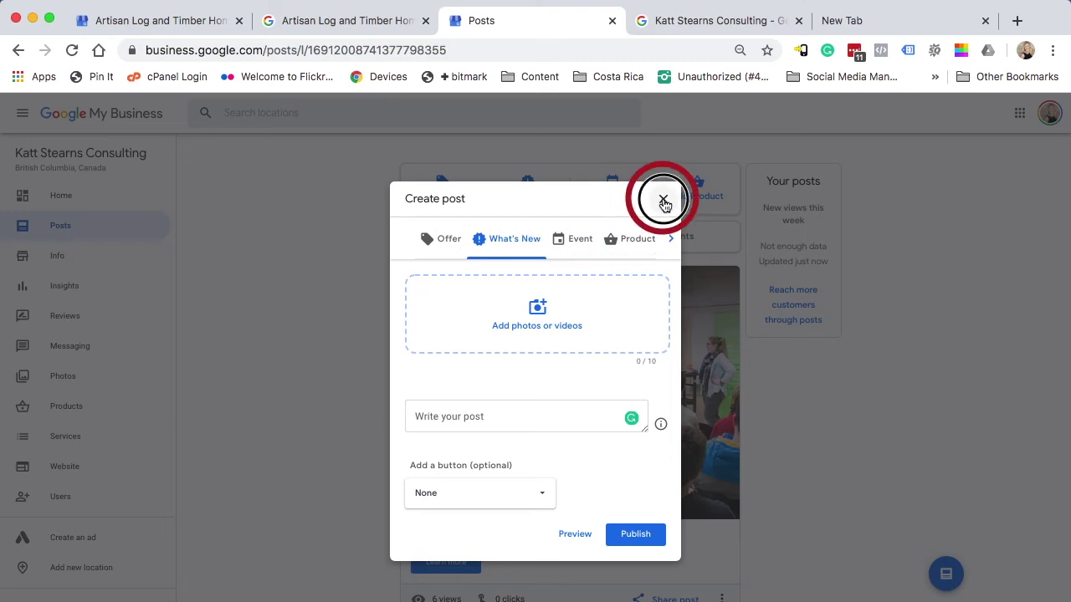
left_click(662, 199)
left_click(279, 227)
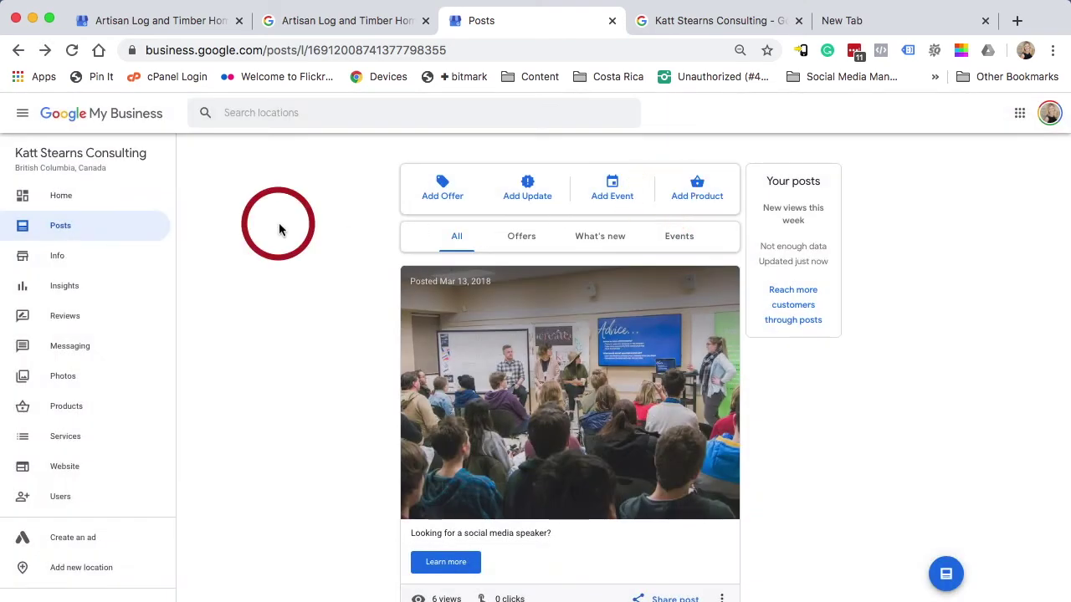
- View the consulting company's messaging page and go to its business photos
left_click(64, 350)
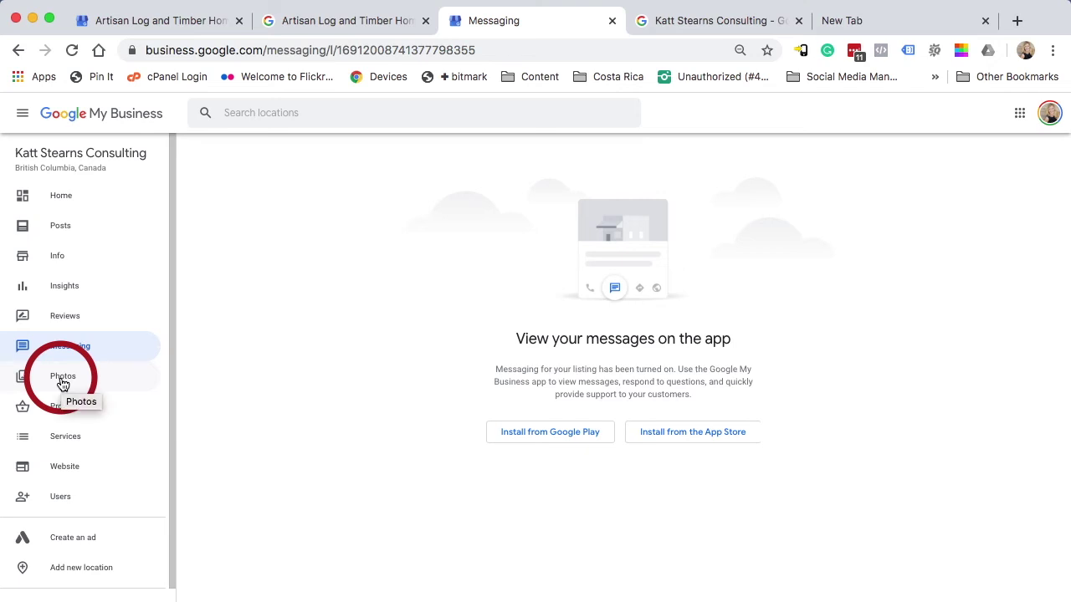
left_click(63, 381)
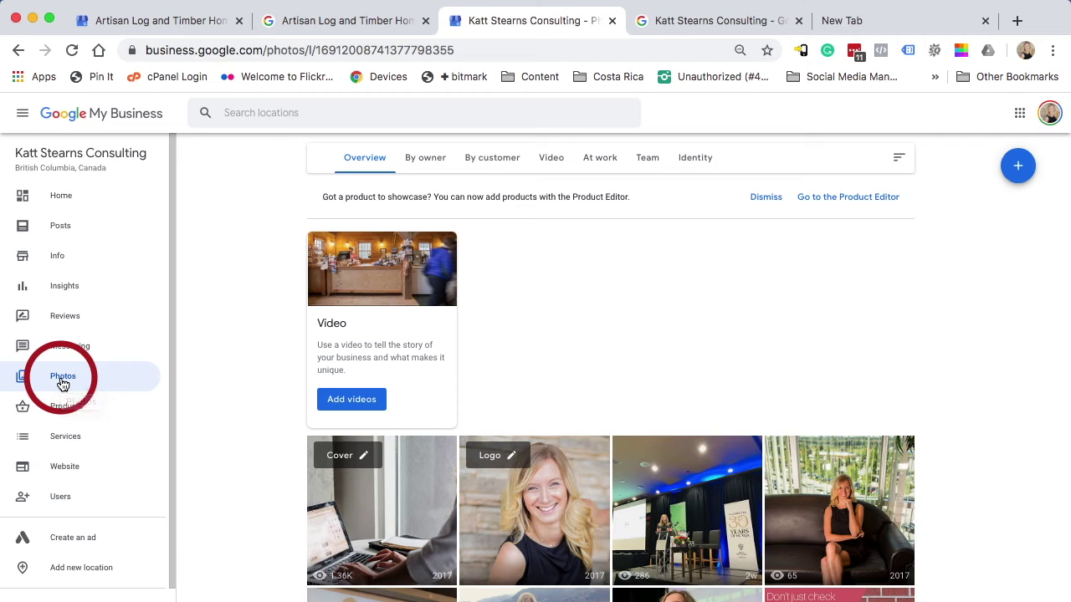
- Start a photo upload, preview Full scribe log home.jpg in the file picker, and cancel without posting anything
left_click(1019, 169)
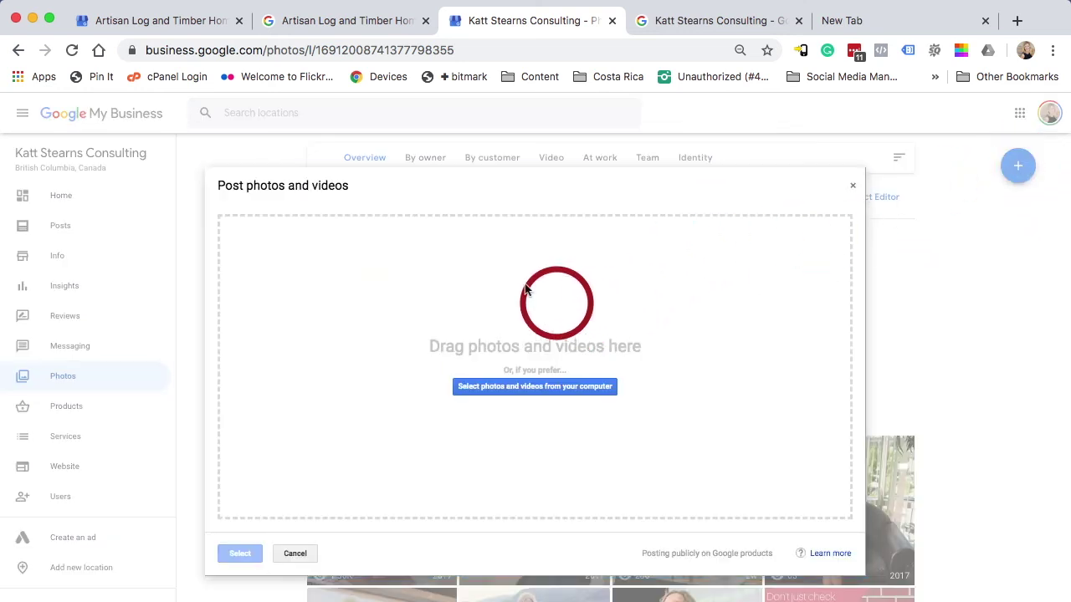
left_click(476, 397)
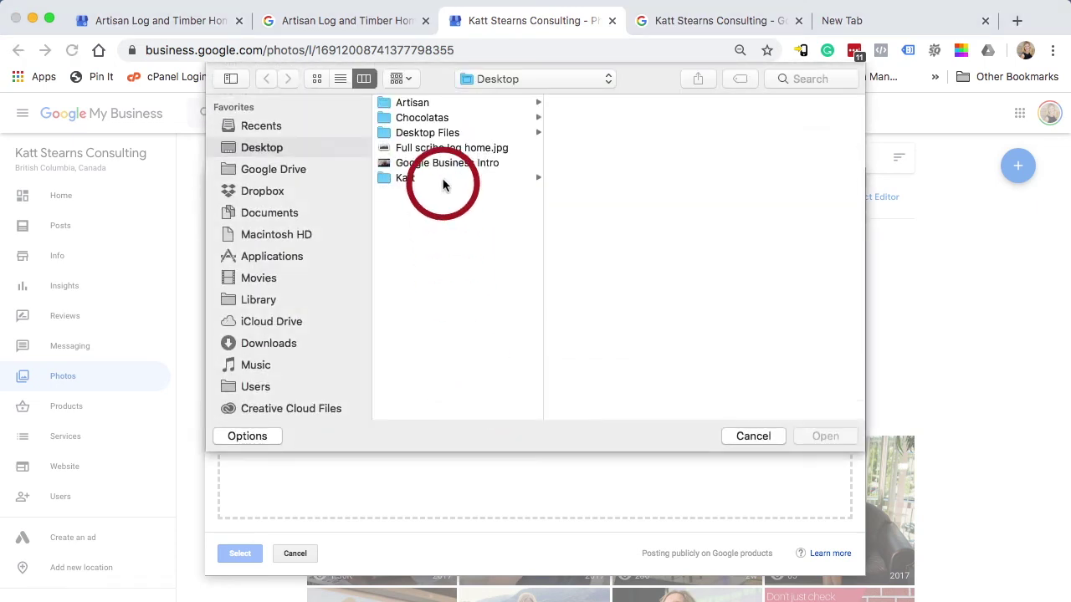
left_click(432, 149)
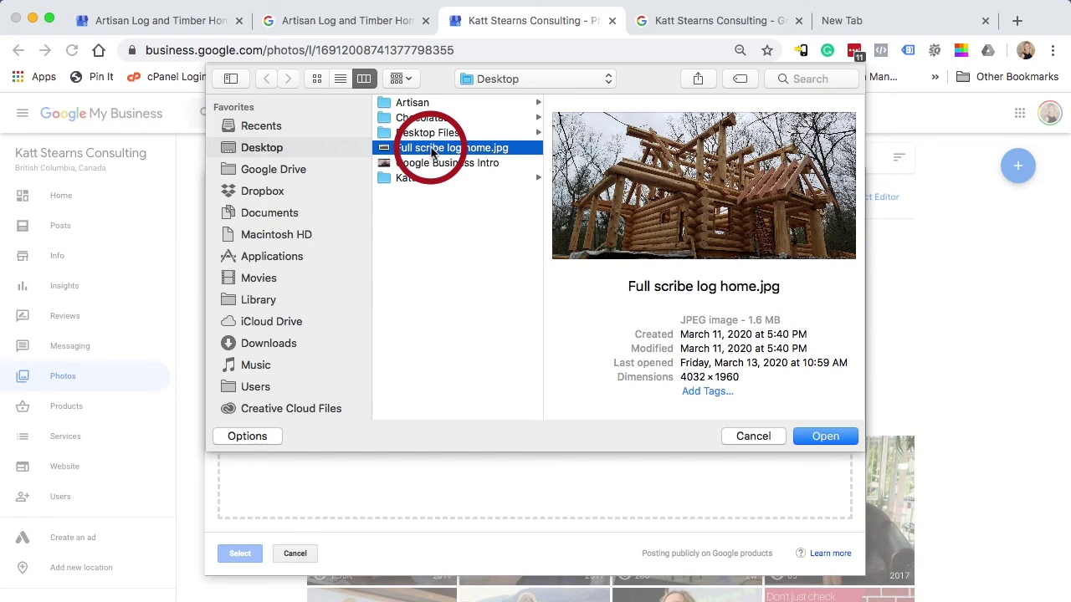
left_click(765, 434)
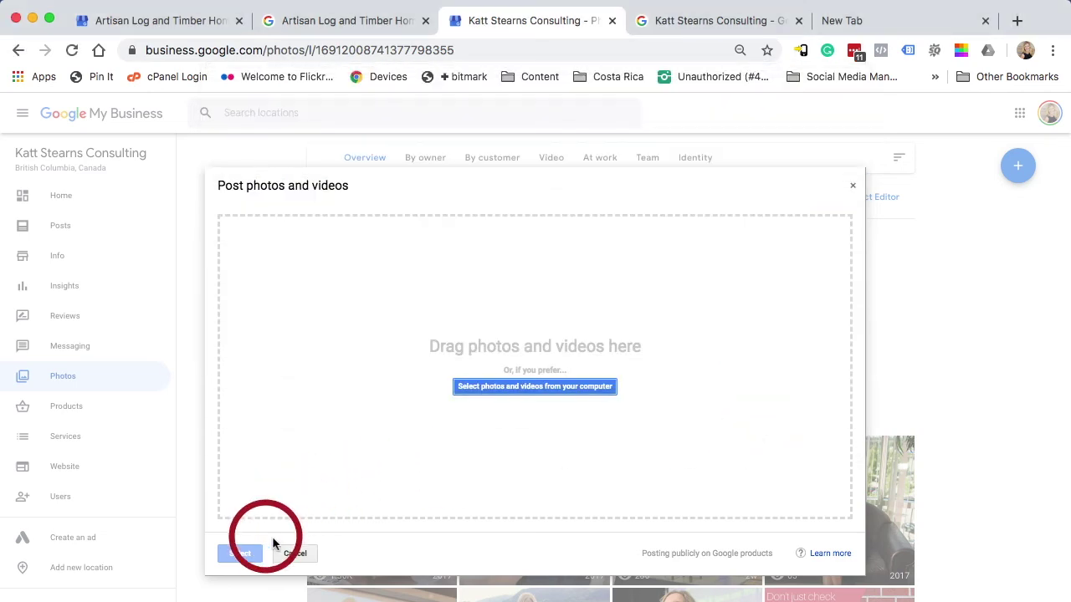
left_click(294, 554)
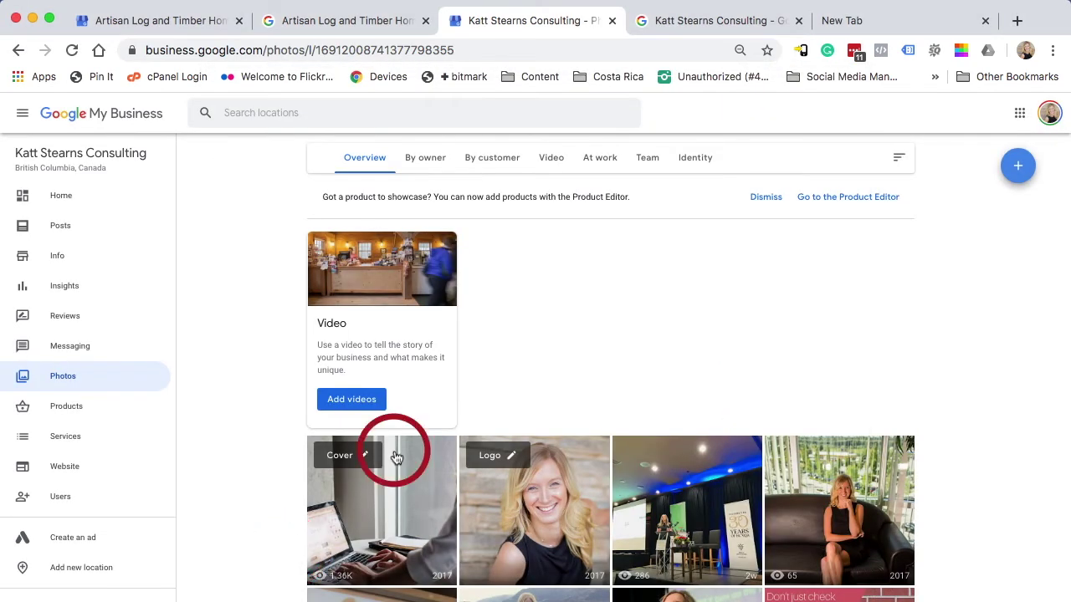
- Look at the upload window for the listing's cover photo and close it without setting a new cover
left_click(366, 457)
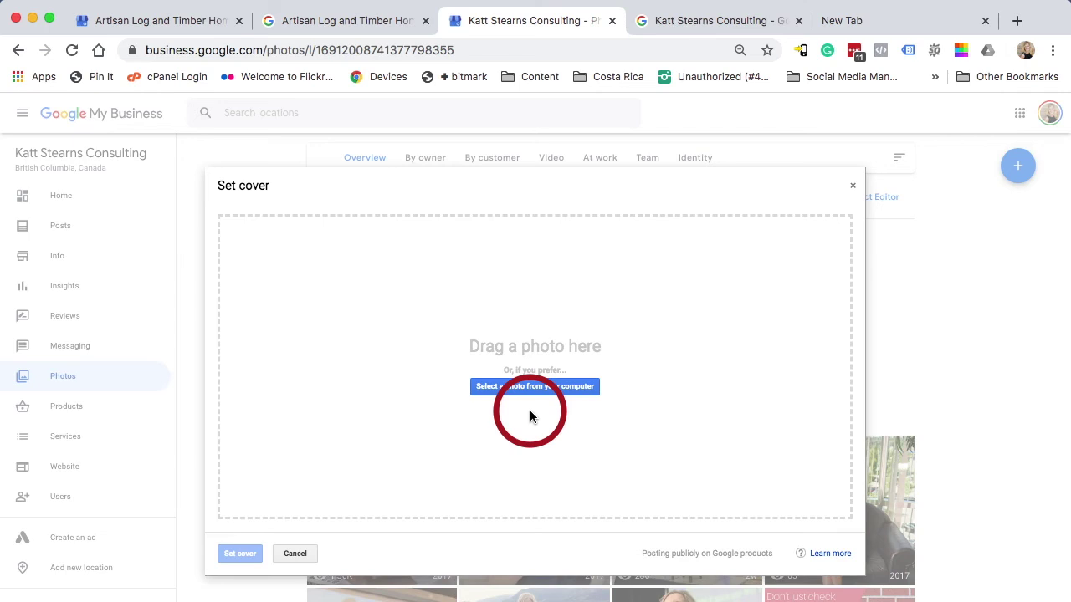
left_click(851, 189)
left_click(388, 597)
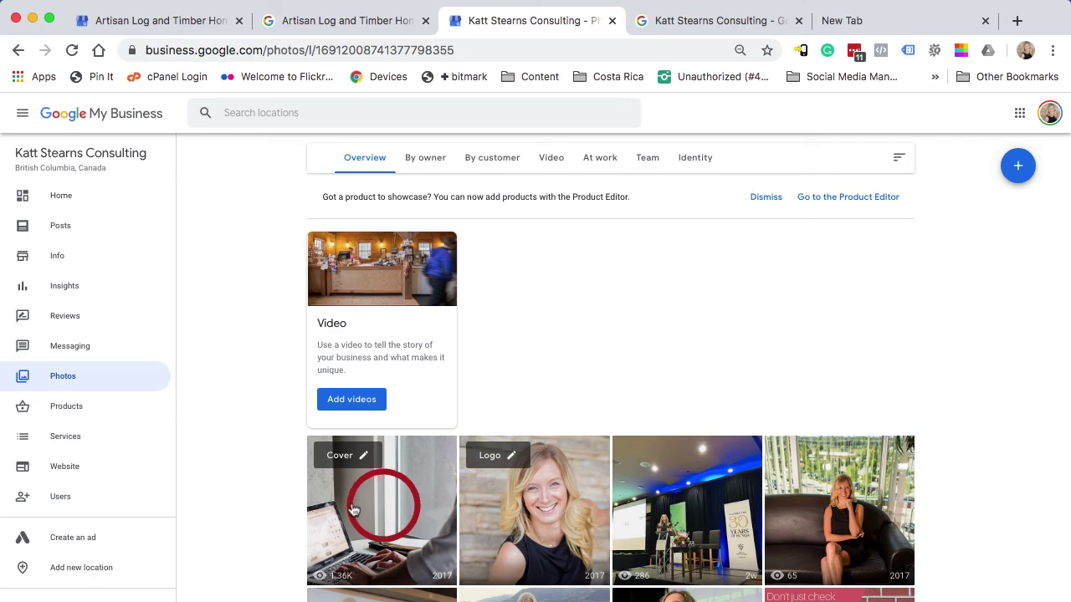
- Examine the consulting company's customer reviews and the owner's replies
left_click(68, 318)
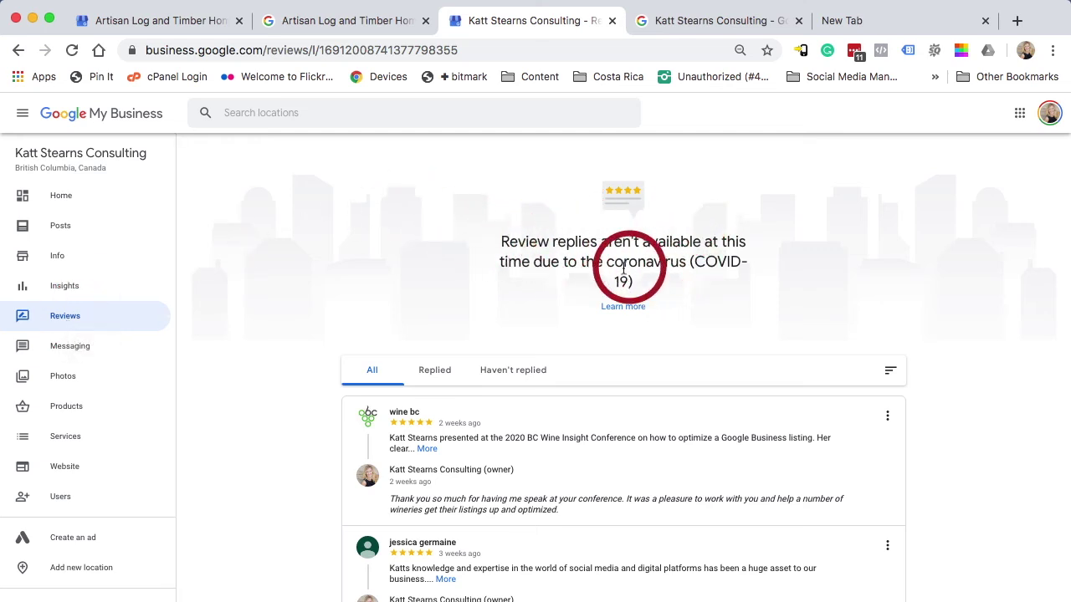
scroll(479, 262, "down", 1)
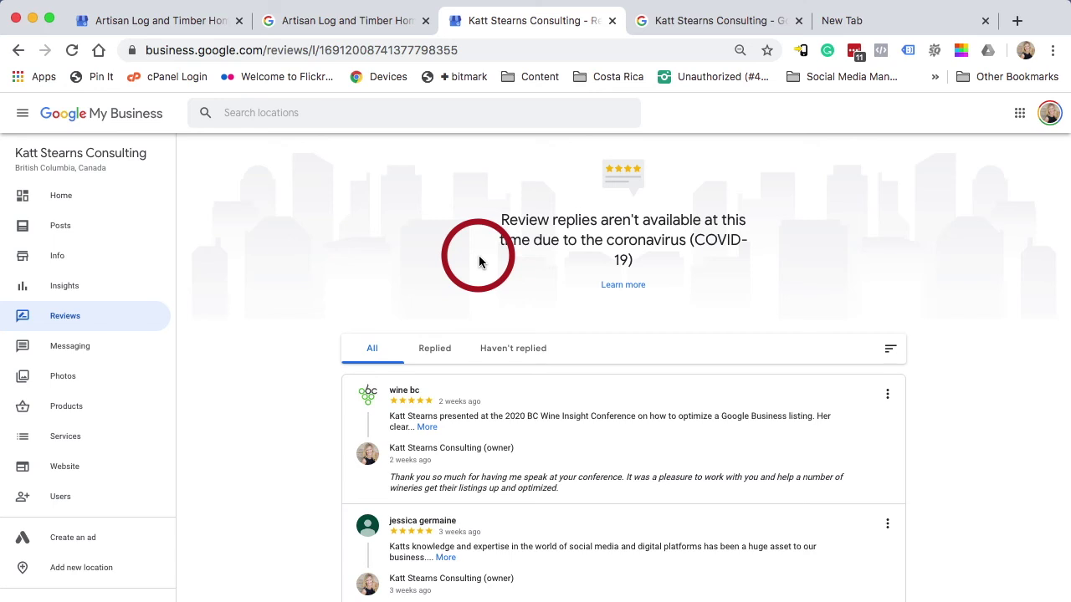
scroll(480, 262, "up", 1)
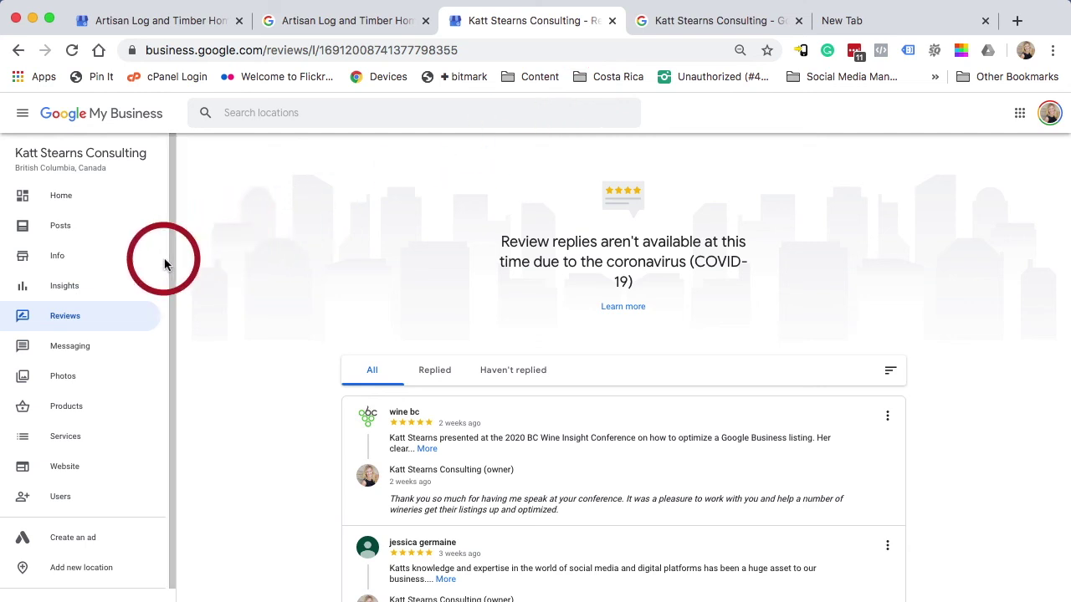
- Open the listing's user permissions, start inviting a new user, and show the roles that can be assigned
left_click(61, 498)
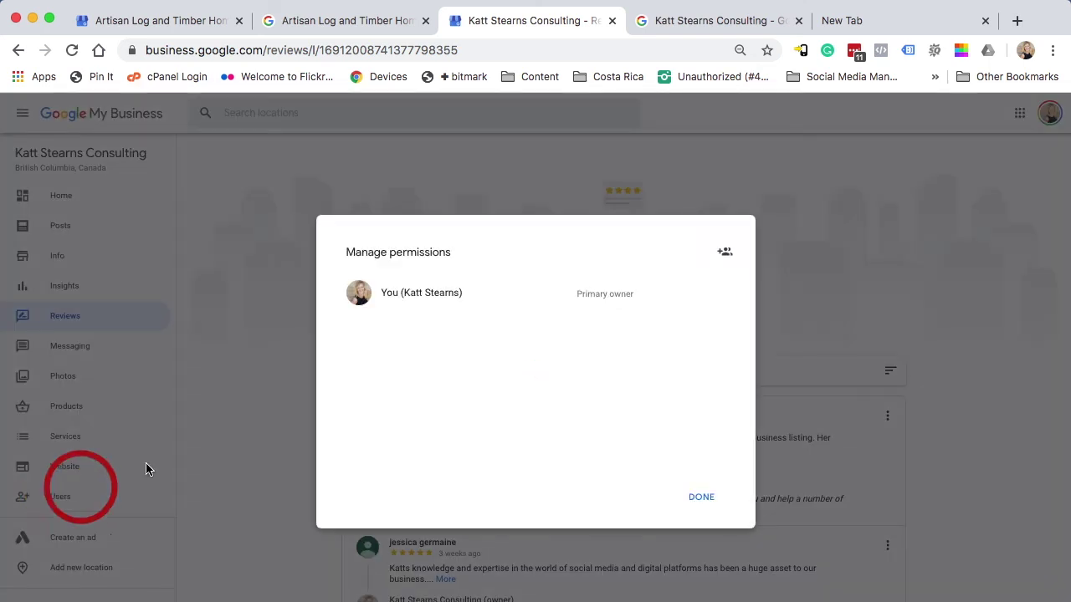
left_click(725, 253)
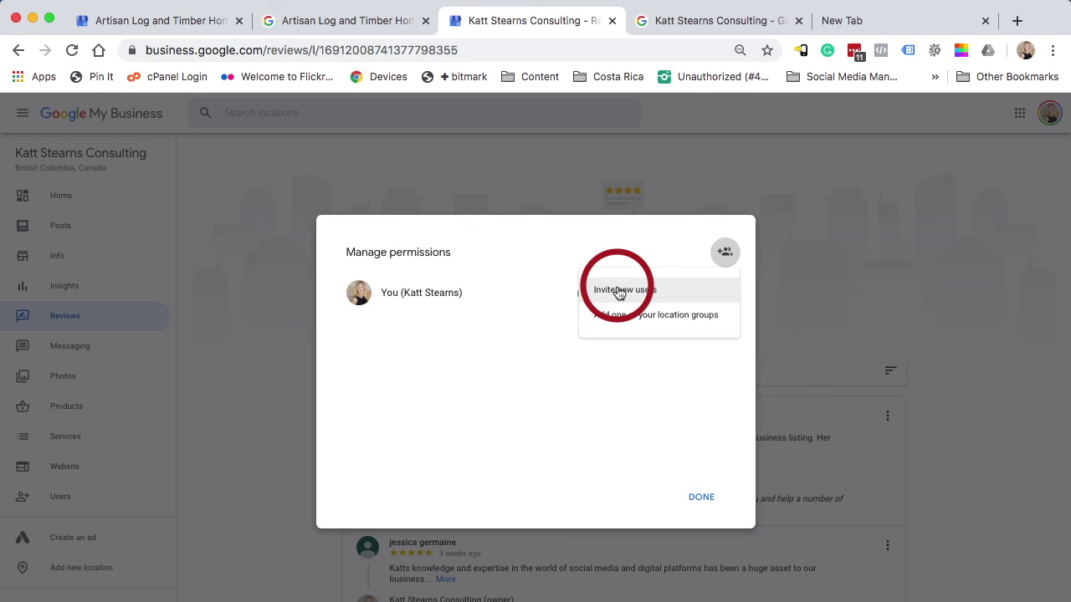
left_click(638, 290)
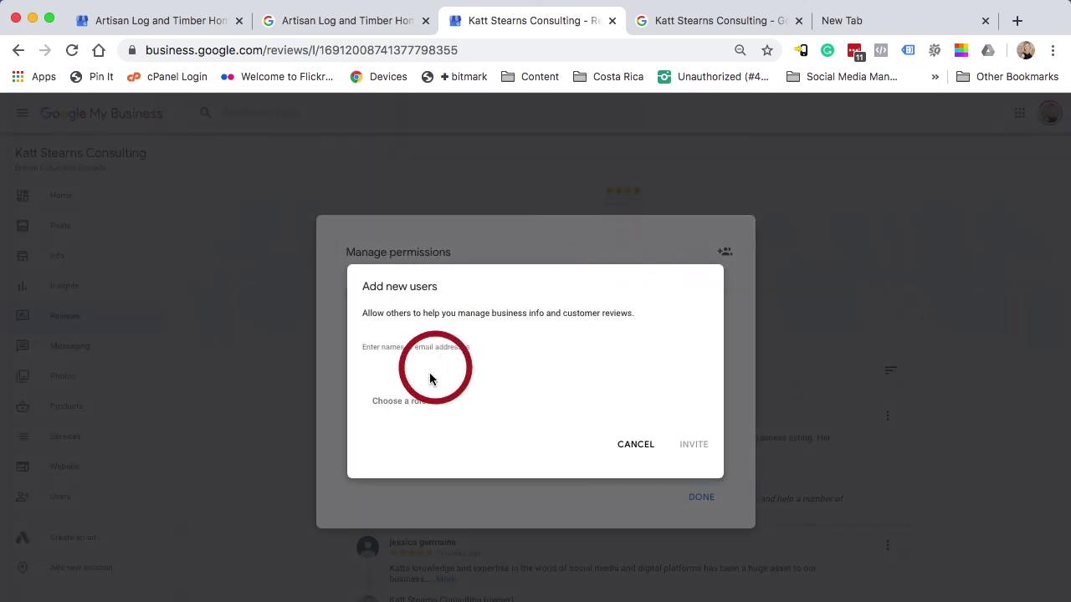
left_click(432, 401)
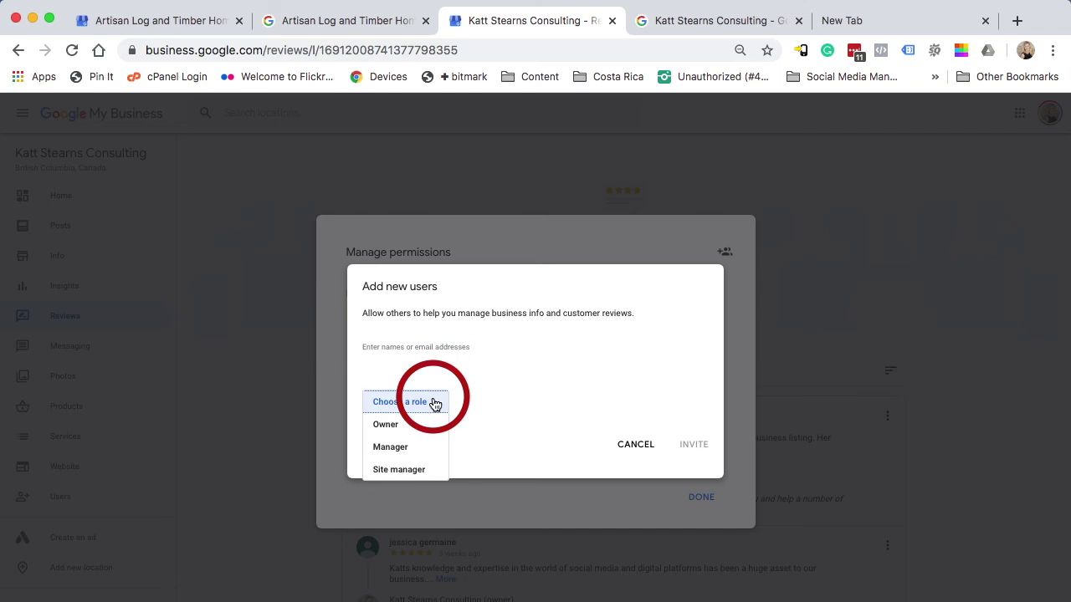